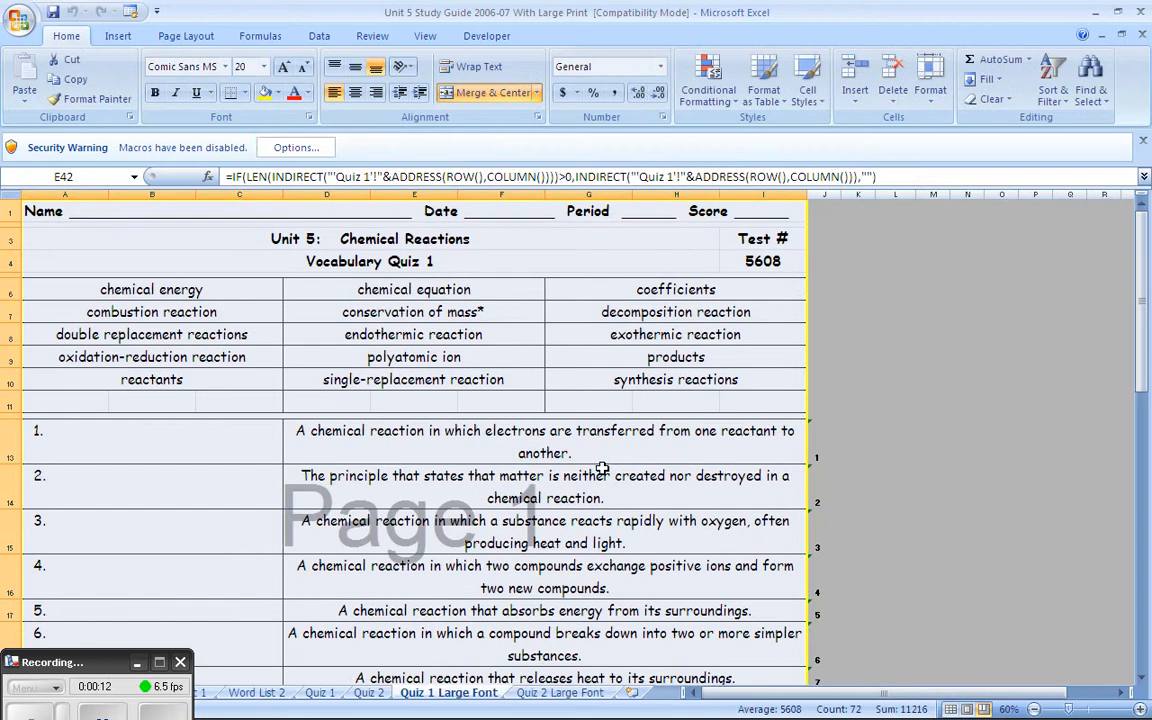
Step: Enable the blocked macro content for the Unit 5 Study Guide workbook
left_click(296, 148)
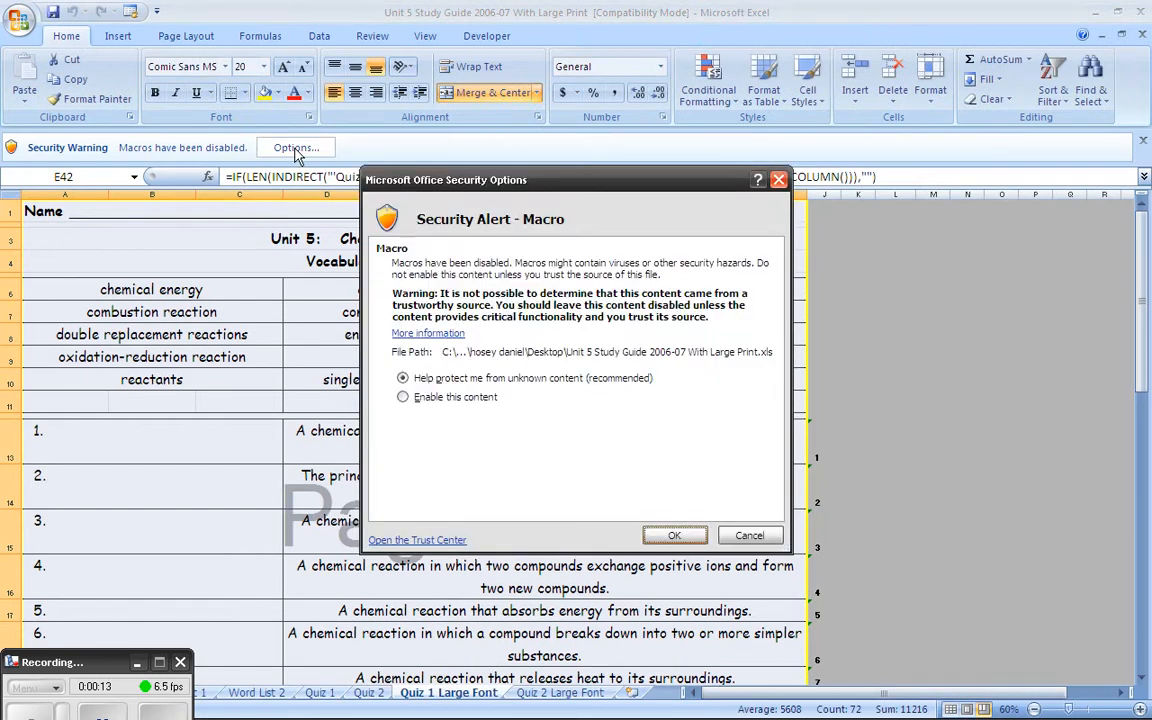
left_click(403, 397)
left_click(689, 545)
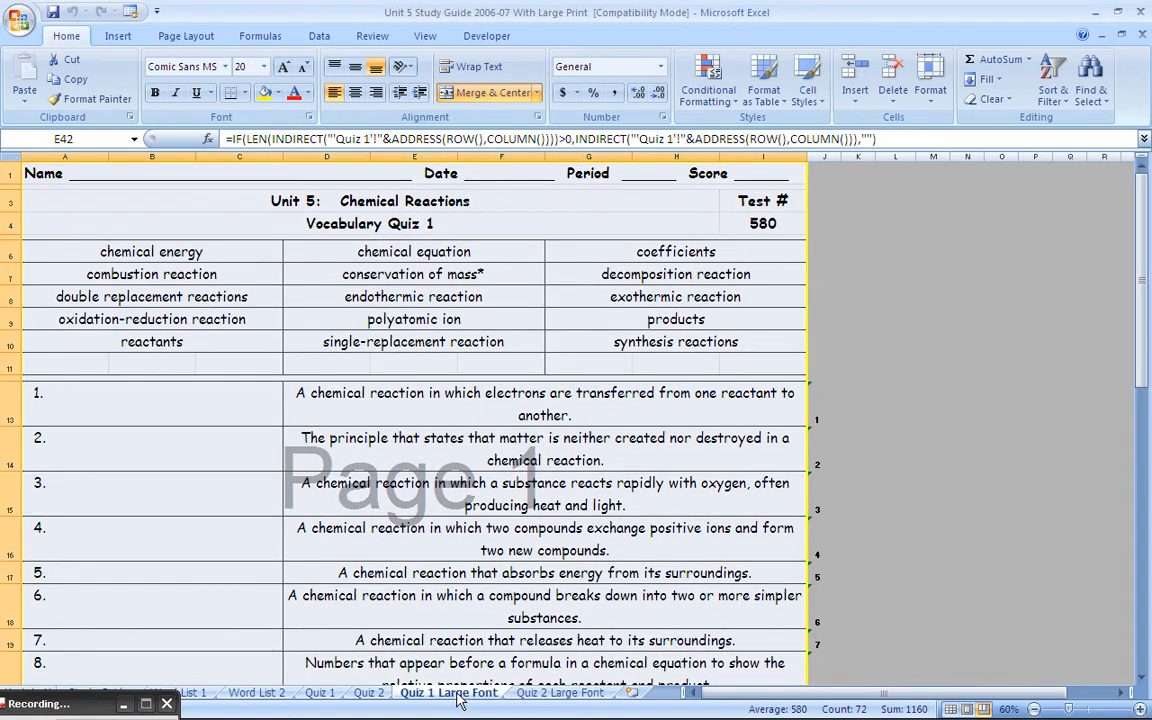
Step: Set the font size of columns A to I on the Quiz 1 Large Font sheet to 20
left_click(60, 156)
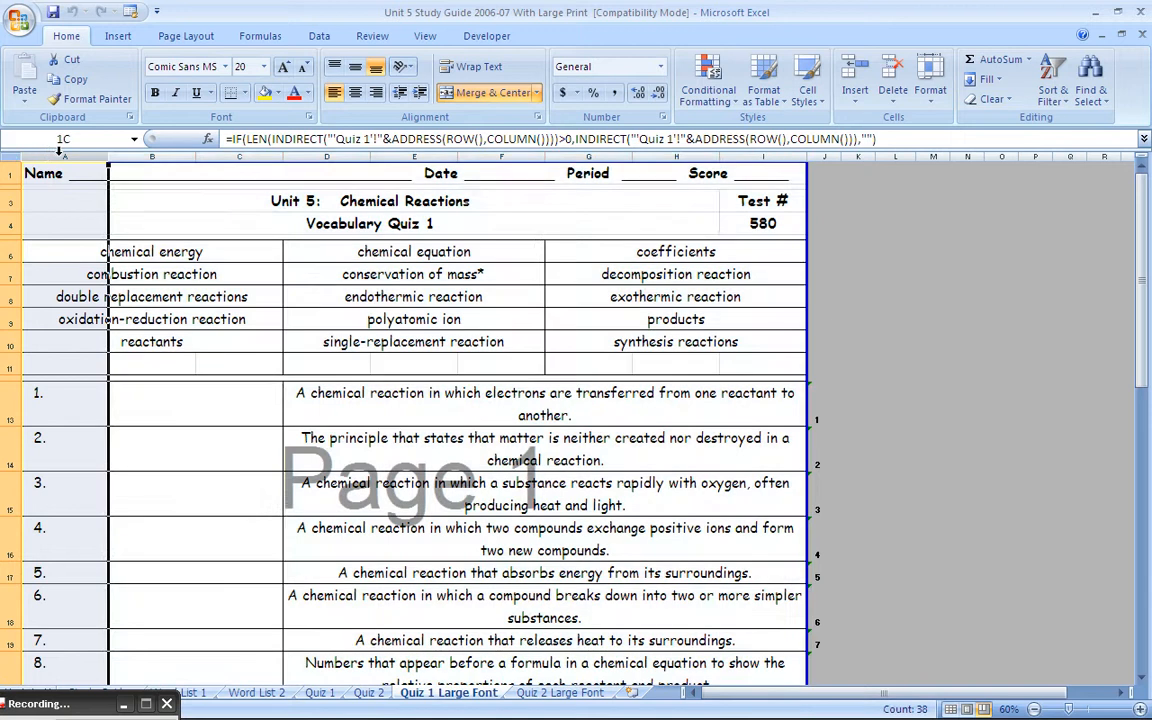
left_click_drag(60, 150, 763, 150)
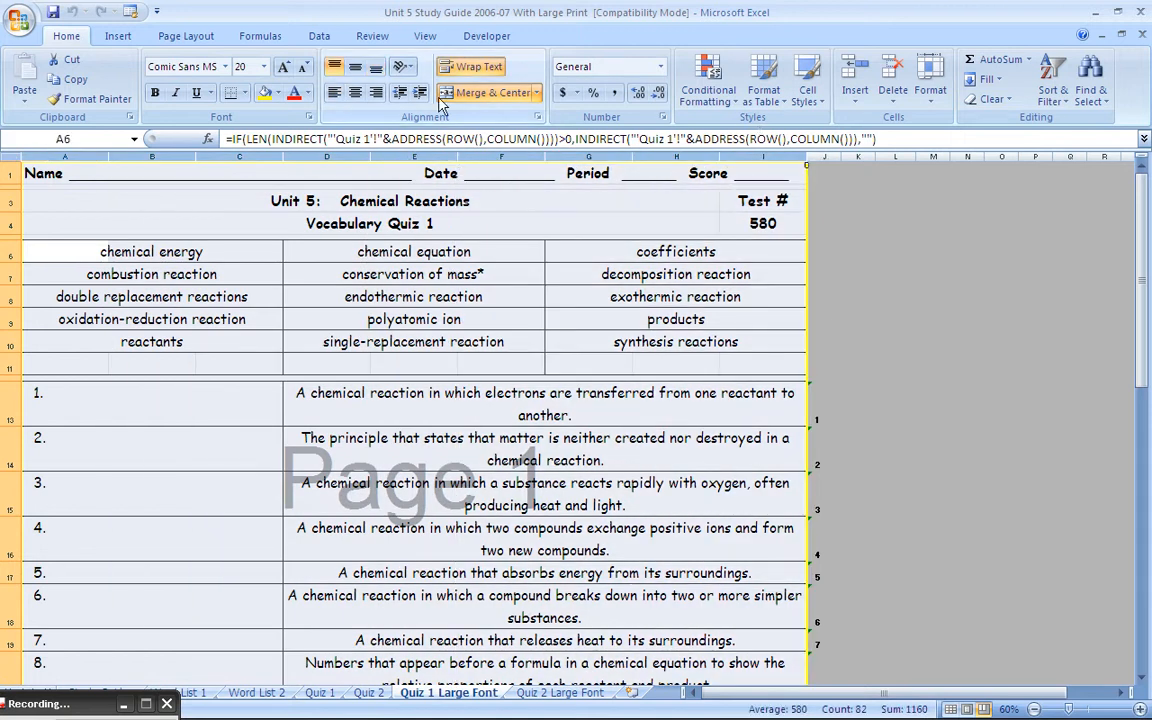
left_click(264, 66)
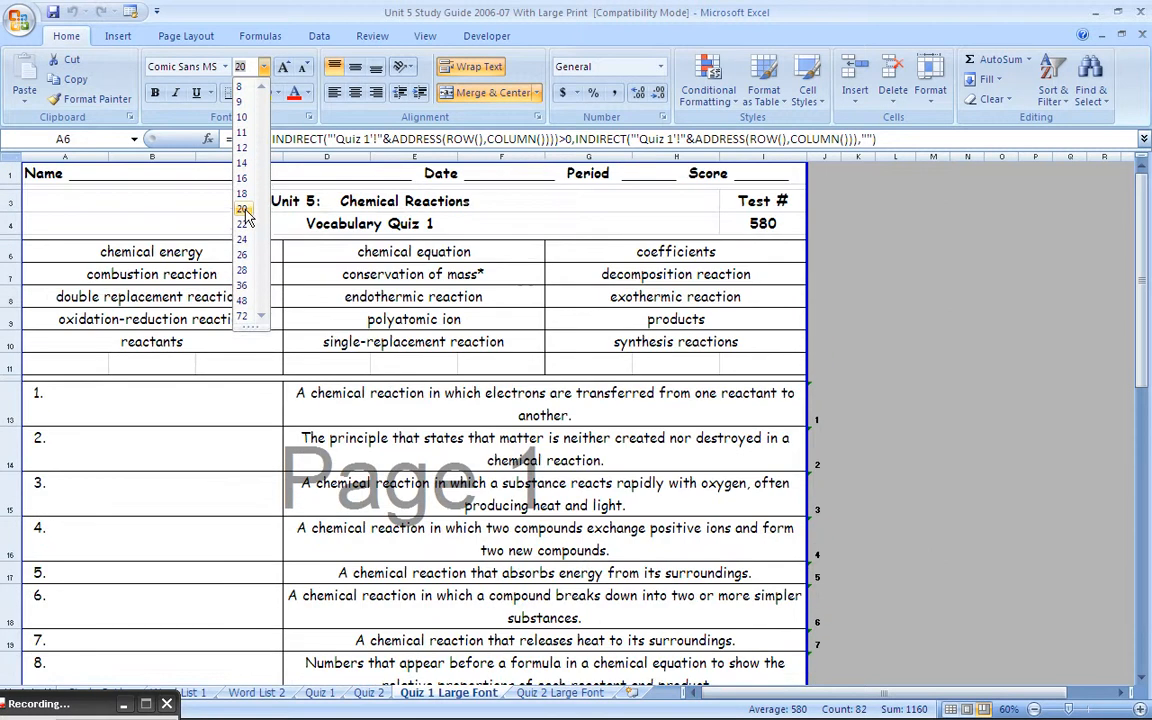
left_click(246, 210)
double_click(245, 205)
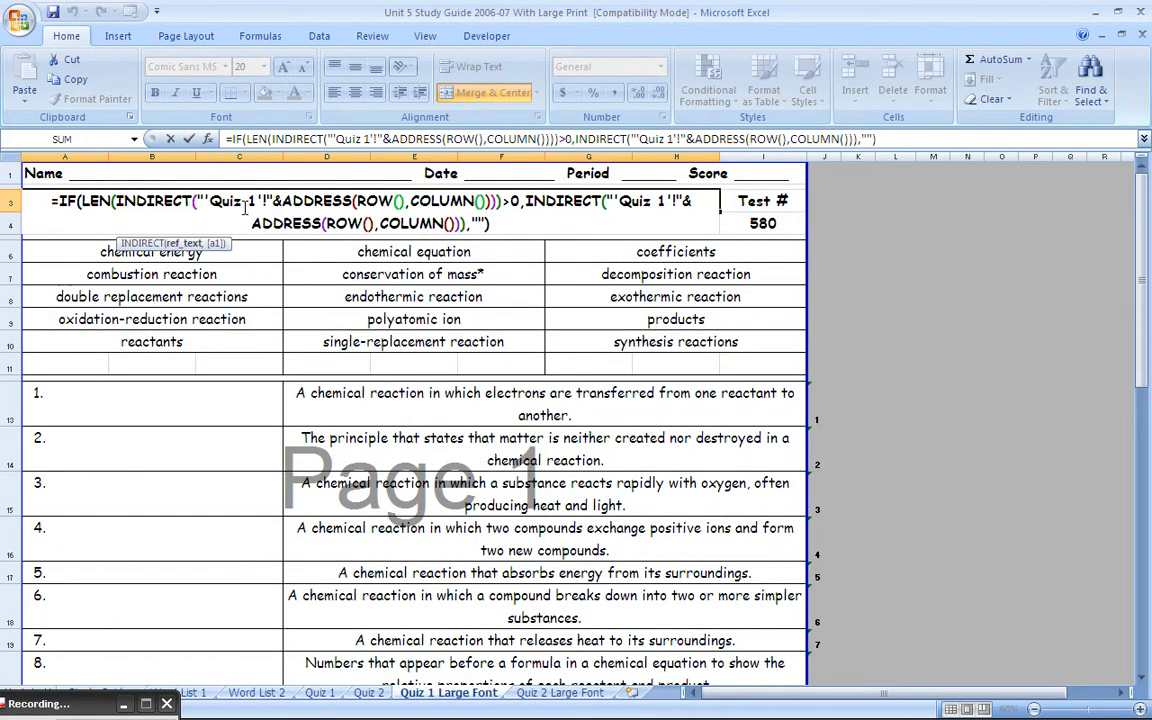
key("Escape")
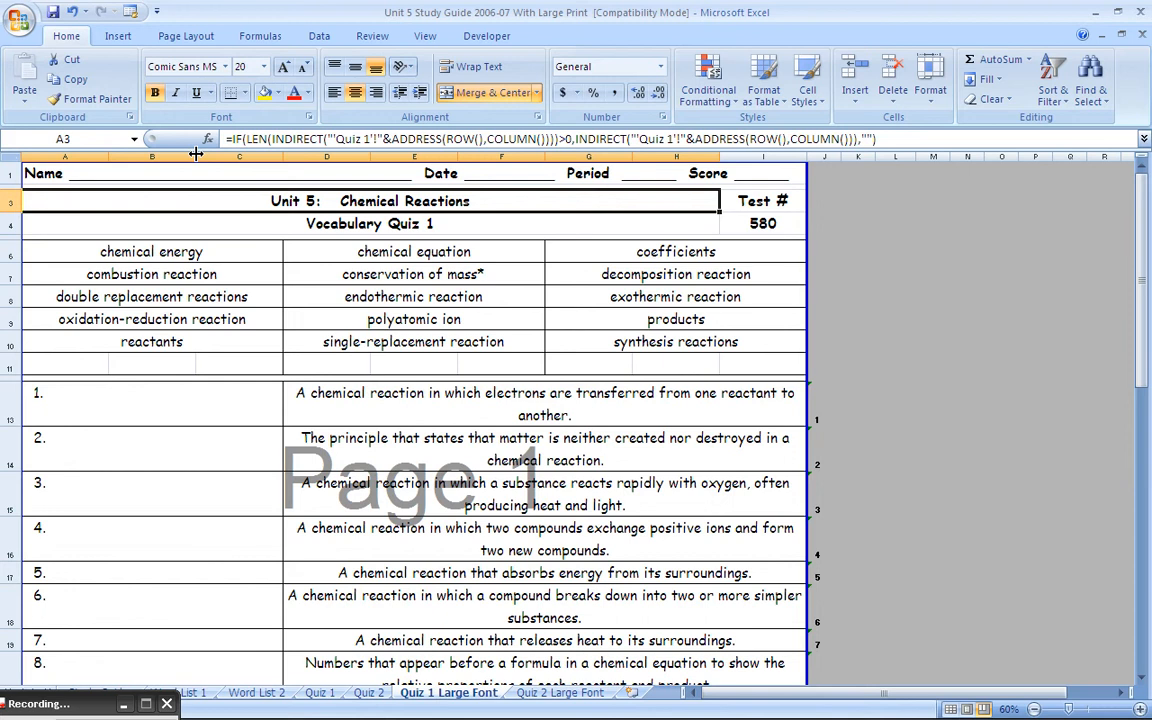
Step: Open the print preview of the Quiz 1 Large Font sheet and inspect the quiz page up close
left_click(30, 22)
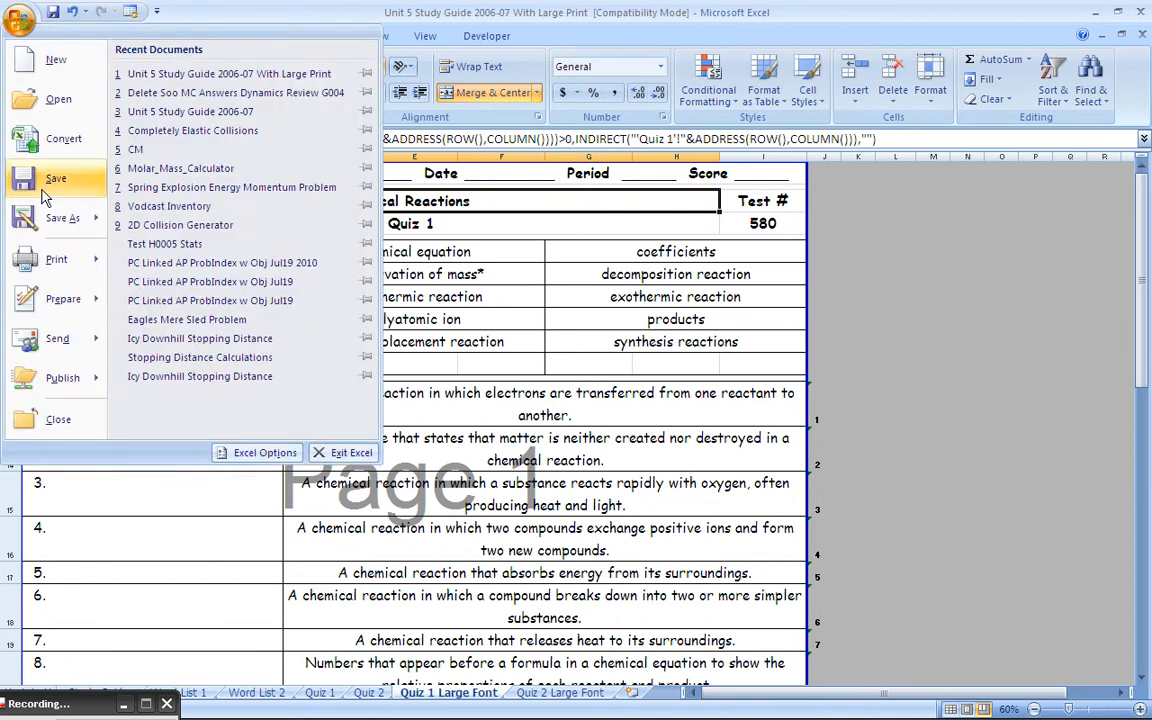
mouse_move(54, 270)
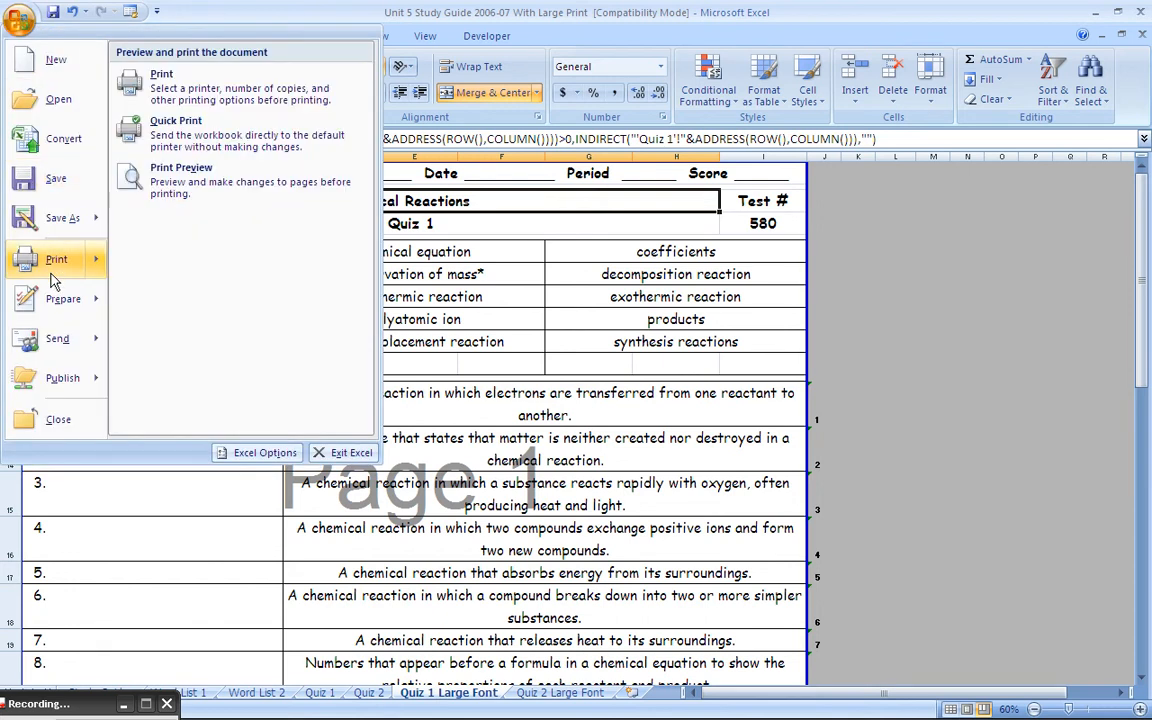
left_click(232, 200)
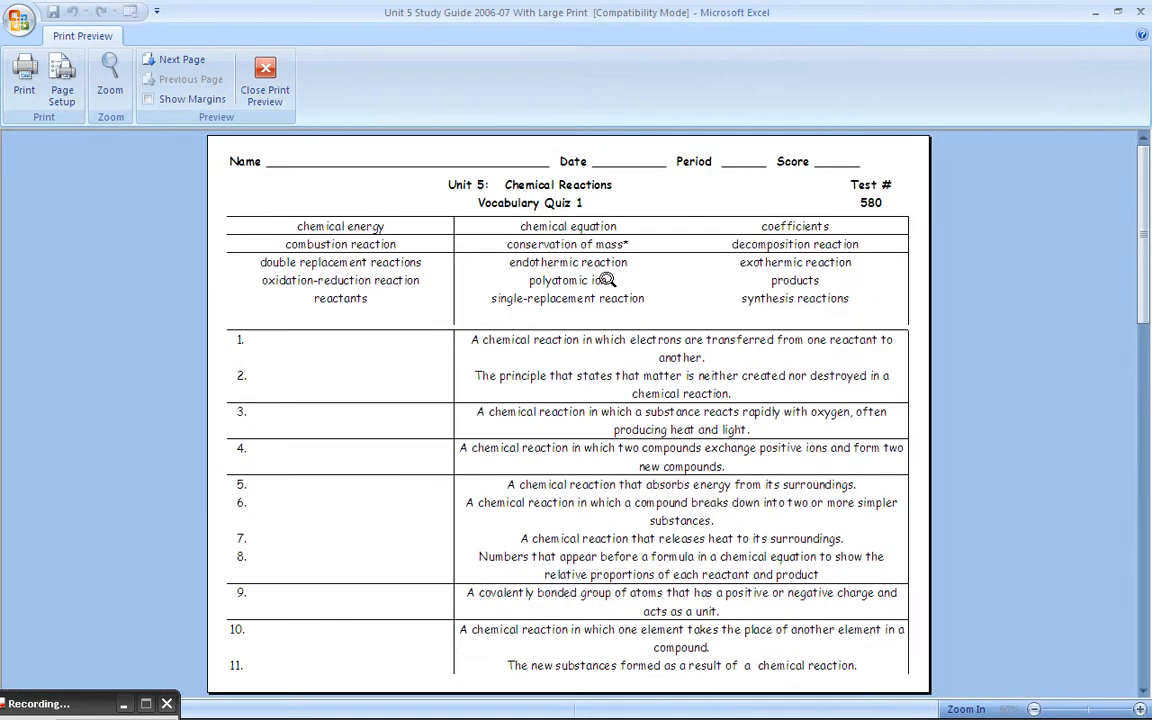
left_click(612, 257)
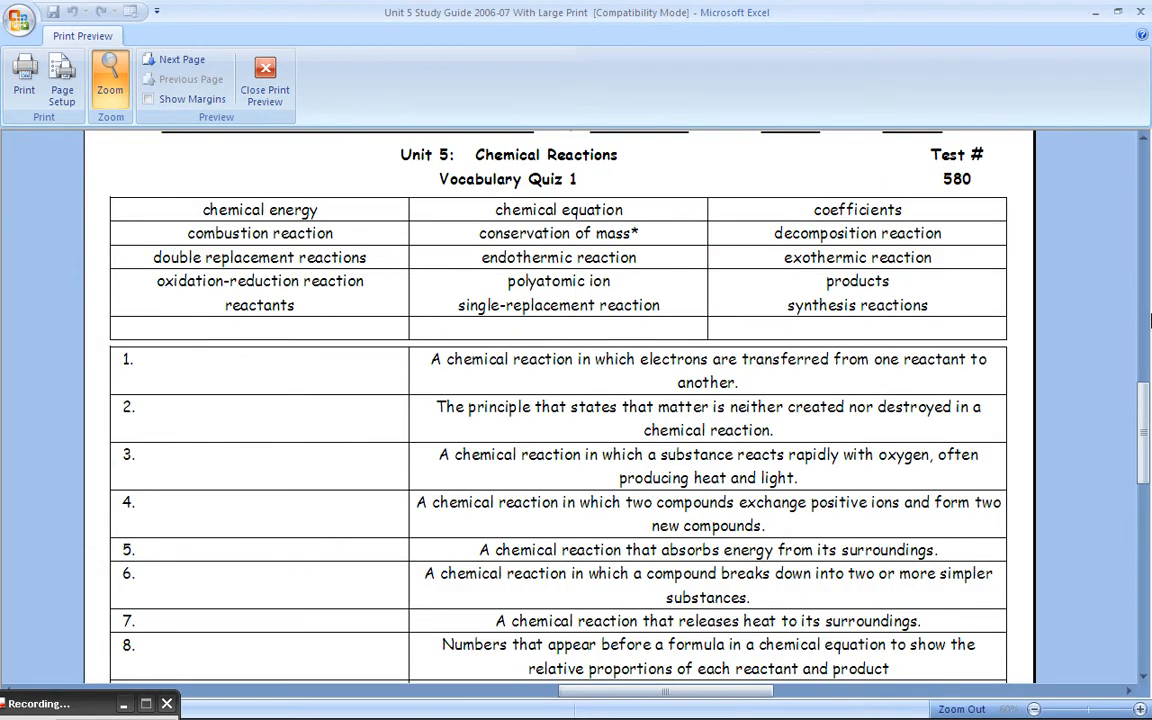
left_click_drag(1146, 417, 1134, 389)
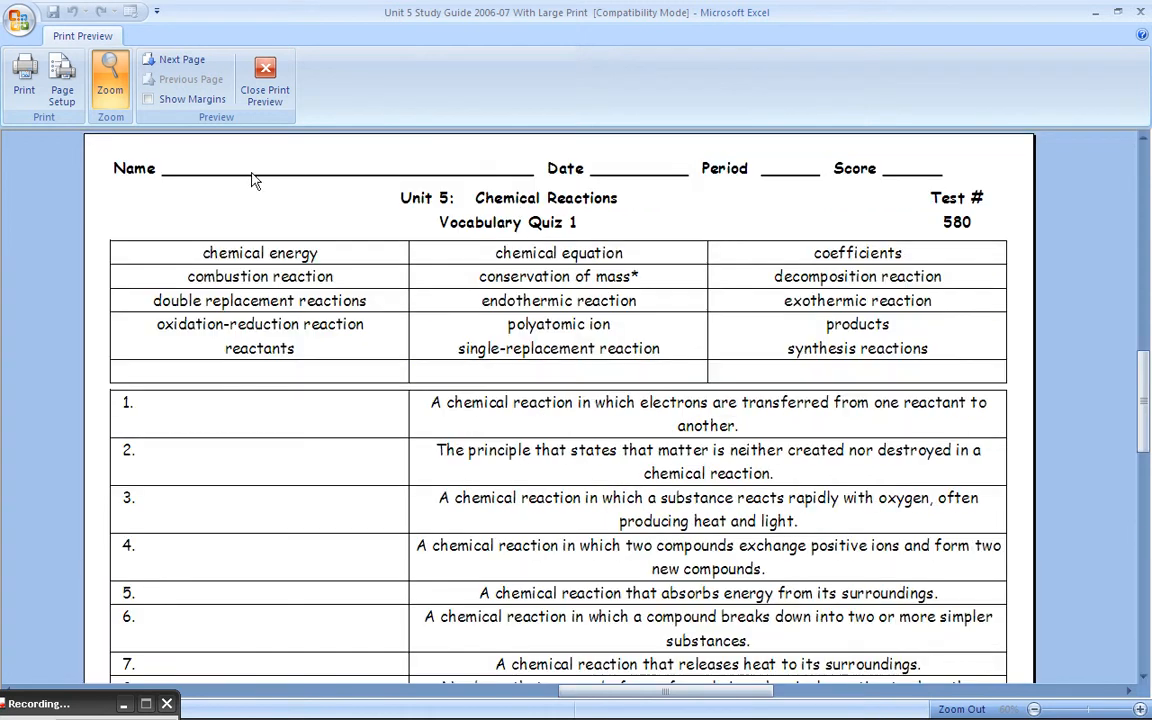
Step: Set the page to portrait orientation, fitted to 1 page wide by 1 tall, and inspect the result in print preview
left_click(62, 98)
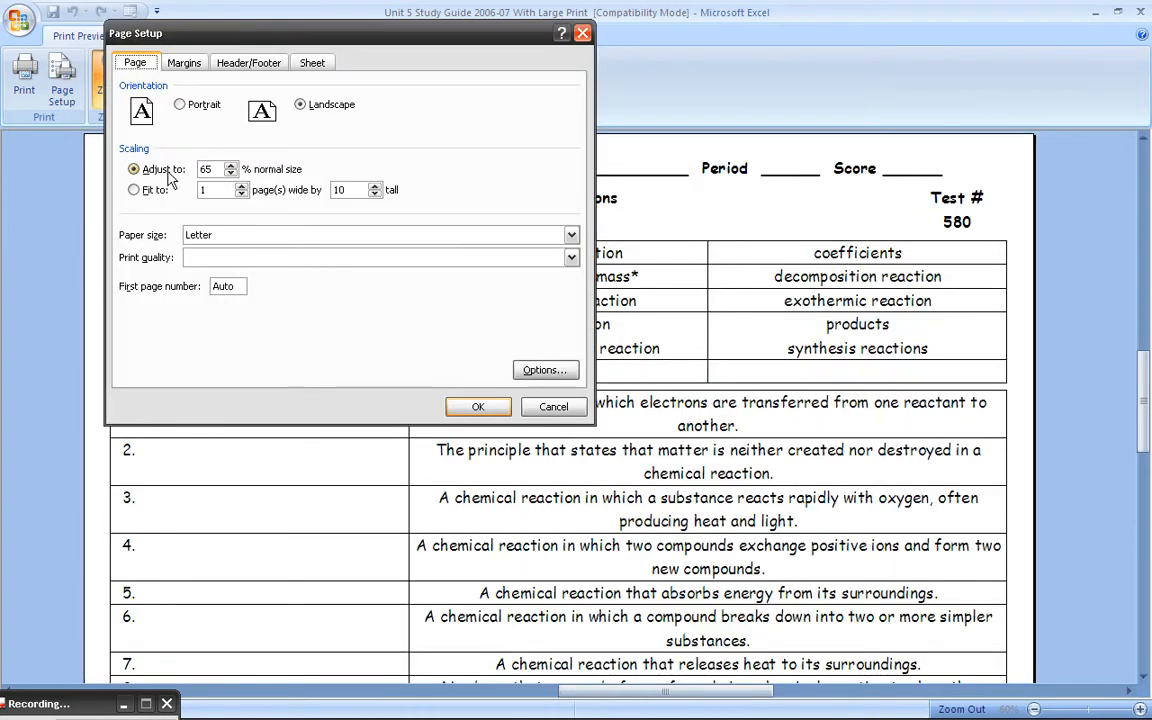
left_click(134, 189)
left_click(375, 194)
left_click(375, 194)
left_click(375, 194)
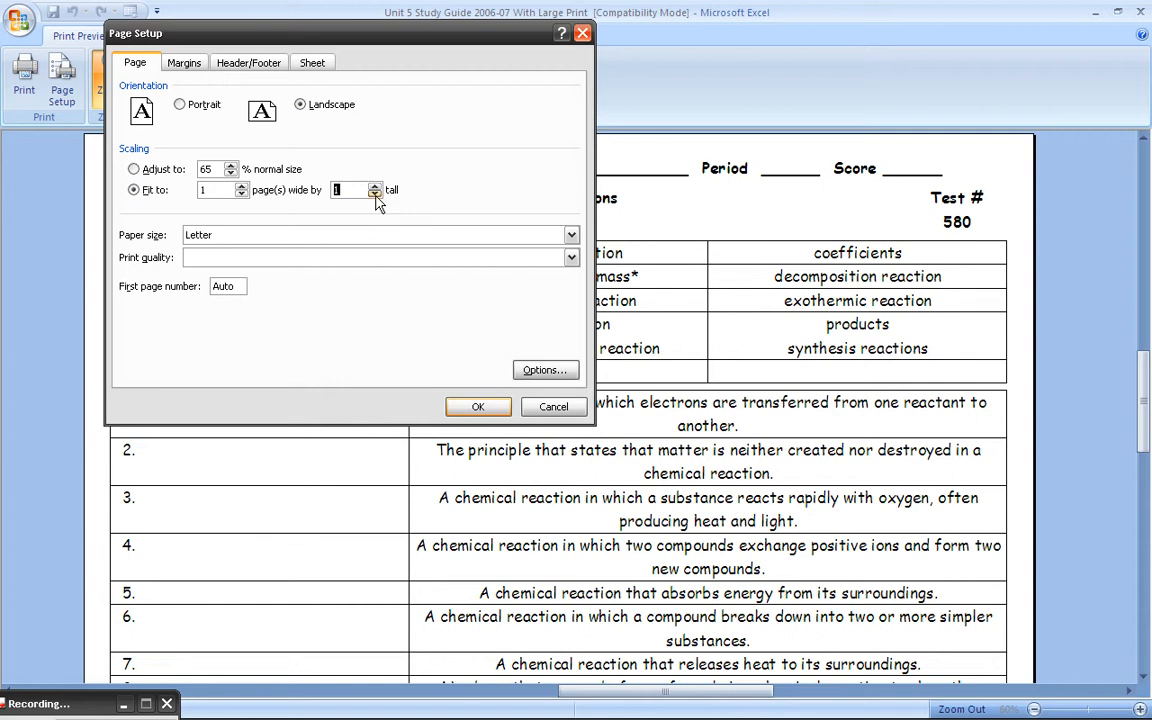
left_click(182, 108)
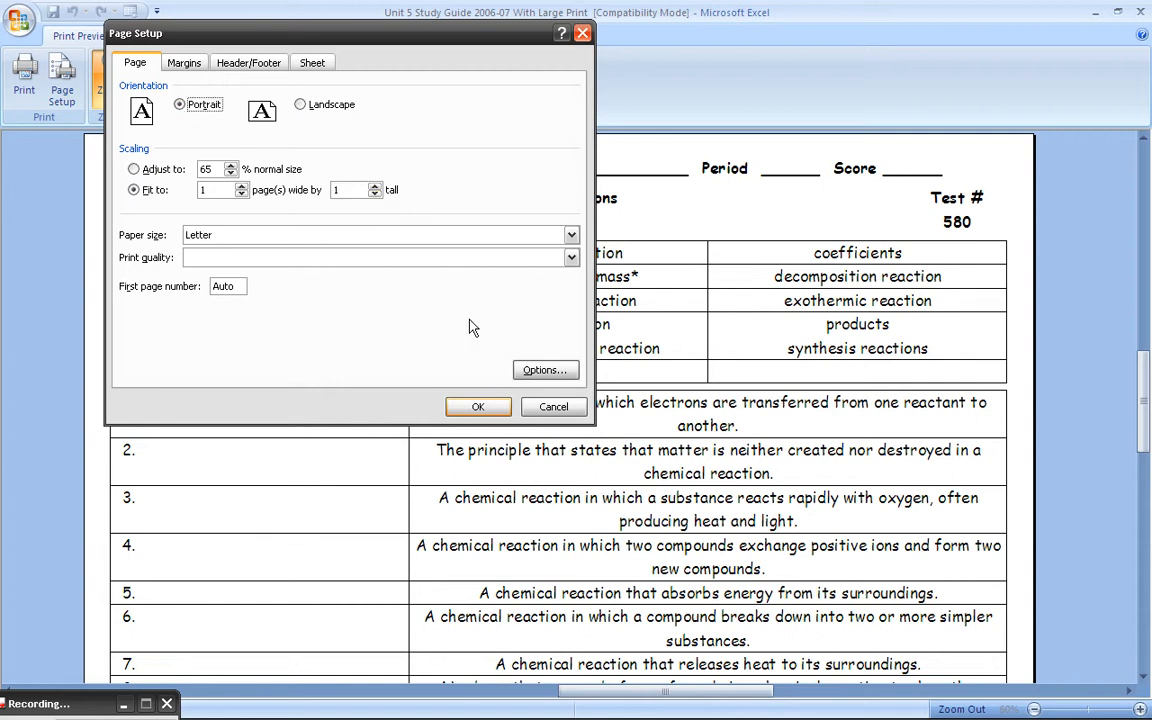
left_click(474, 406)
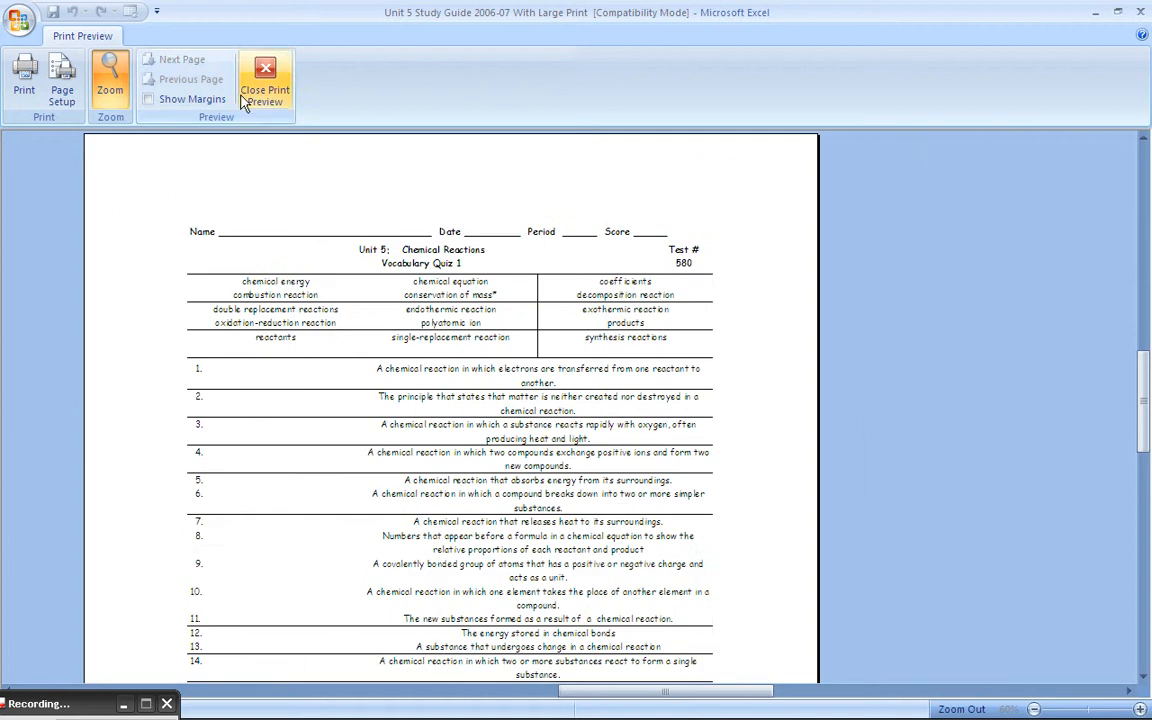
left_click(760, 357)
left_click(596, 406)
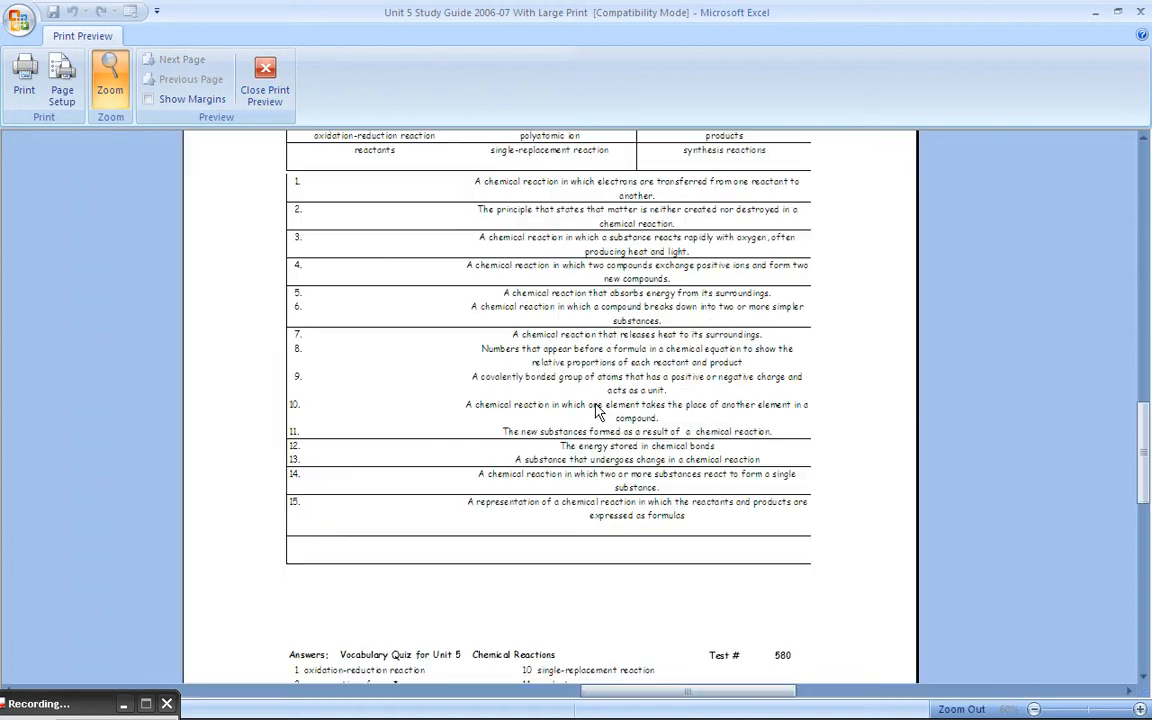
left_click(265, 80)
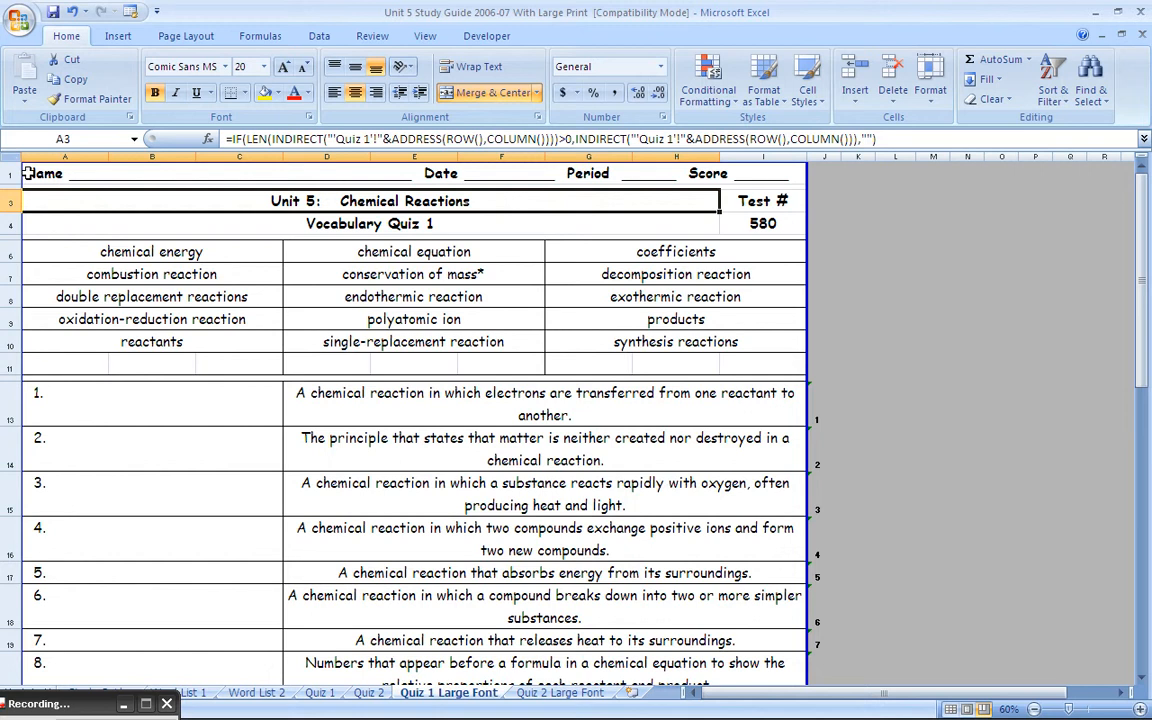
Step: Select the quiz from the Name line through question 15 and check the print preview again
left_click_drag(28, 174, 716, 190)
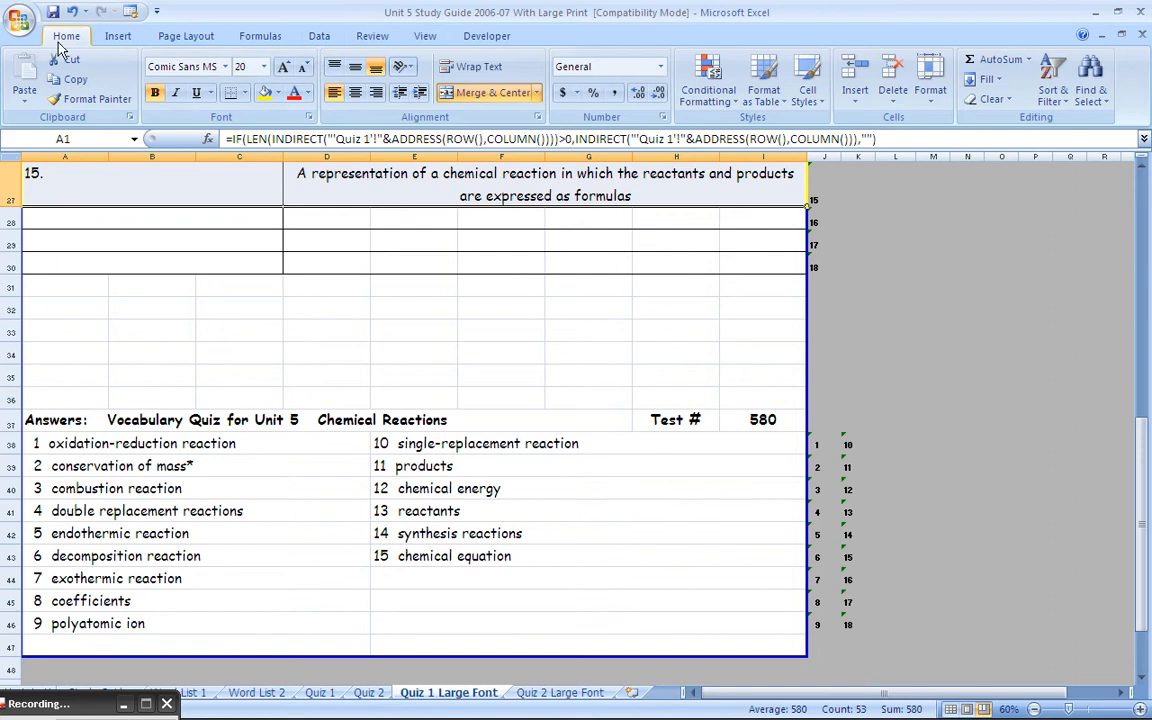
left_click(16, 25)
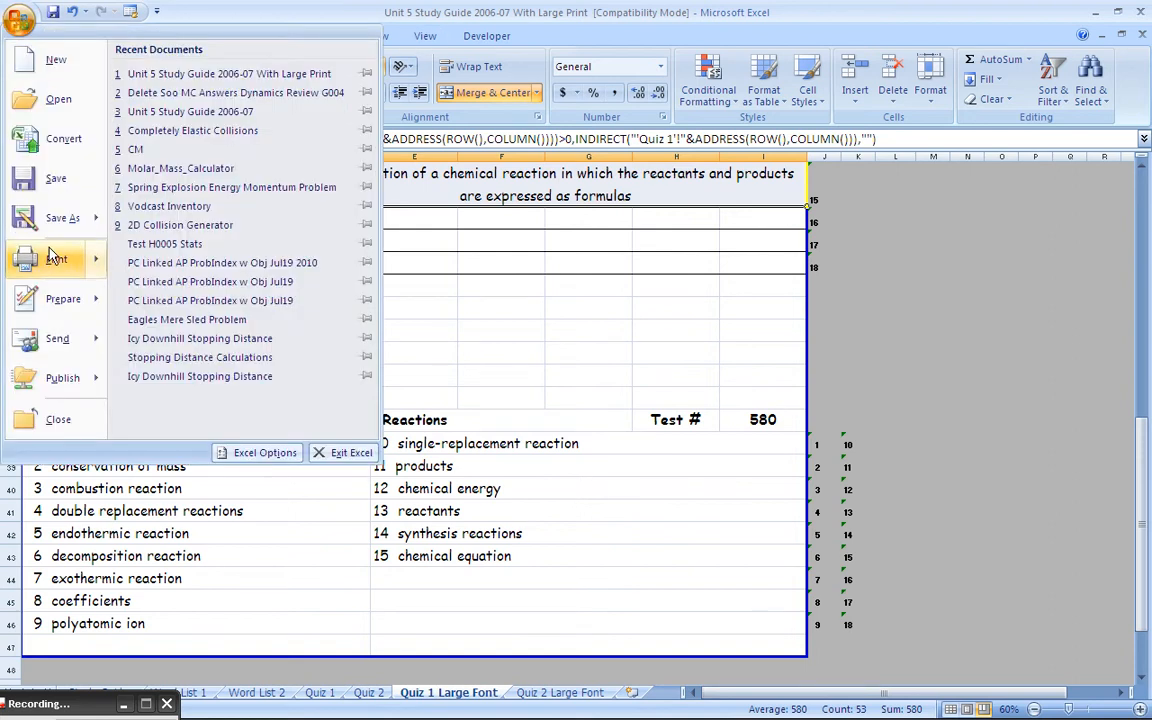
left_click(222, 190)
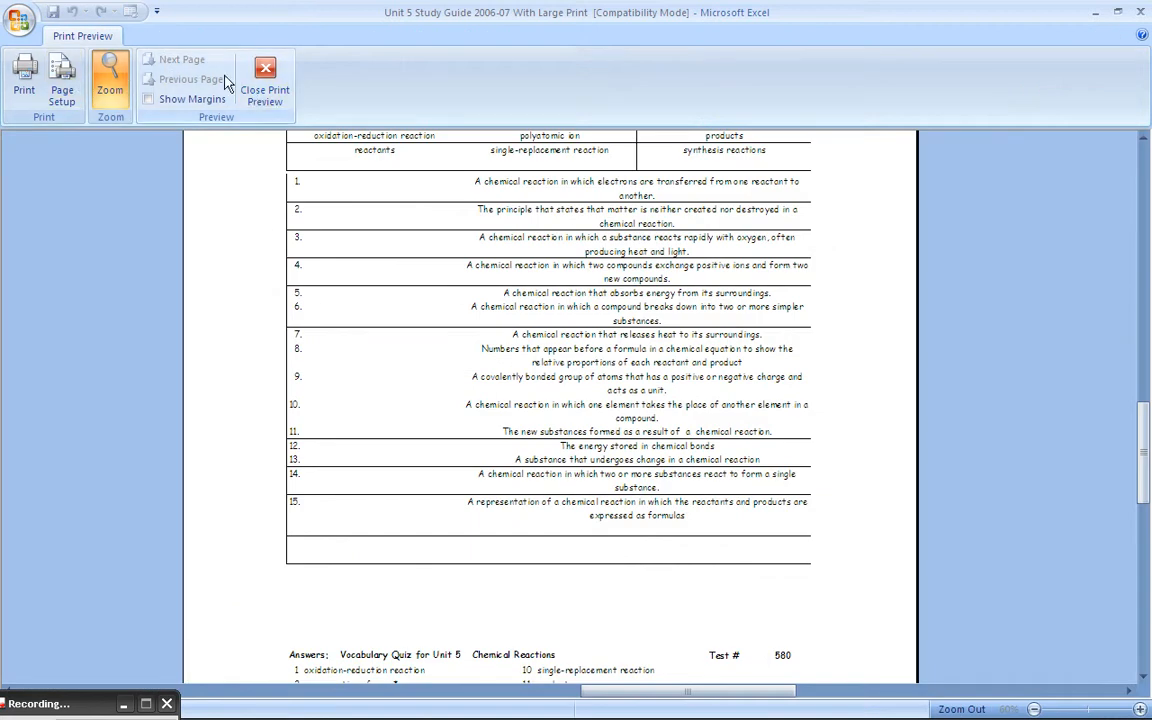
left_click(266, 86)
Step: Find the print area options for the selected quiz range and look them over without applying any
left_click(425, 38)
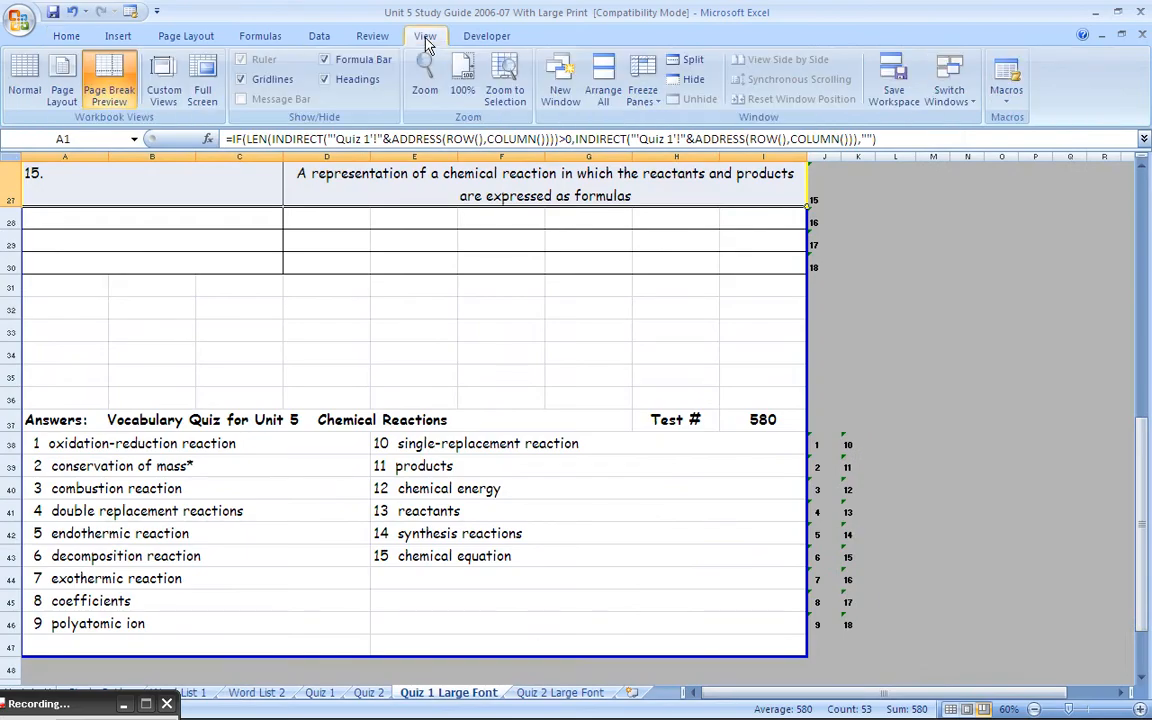
left_click(258, 37)
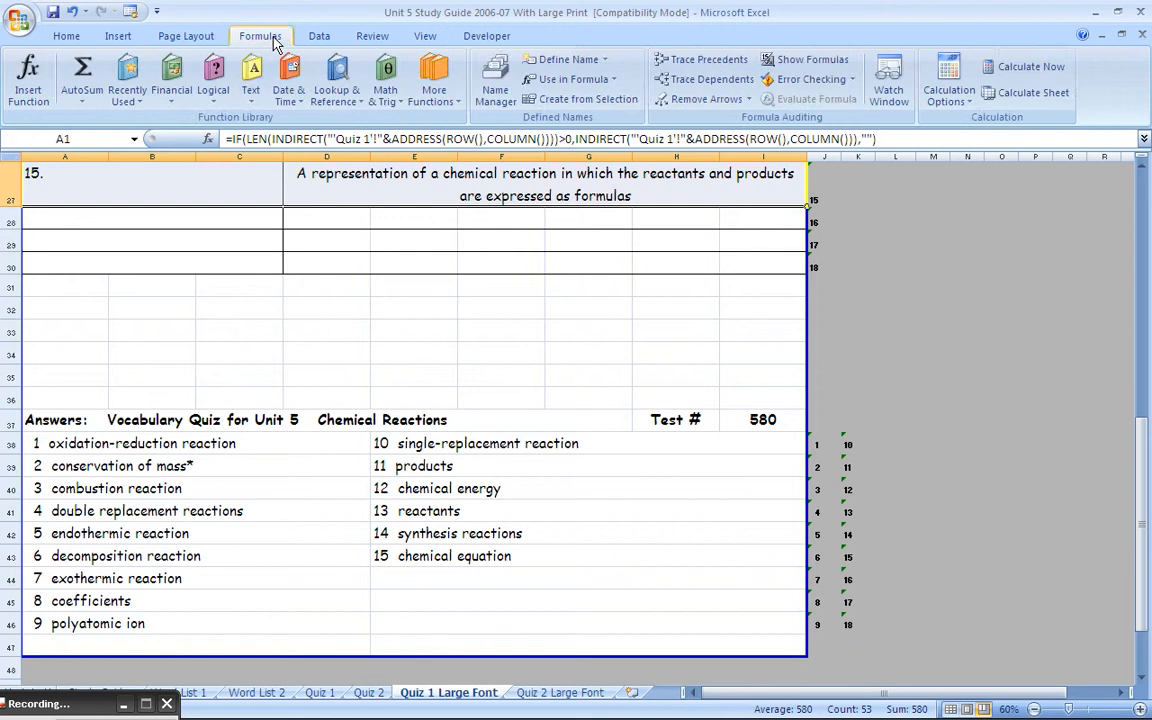
left_click(212, 36)
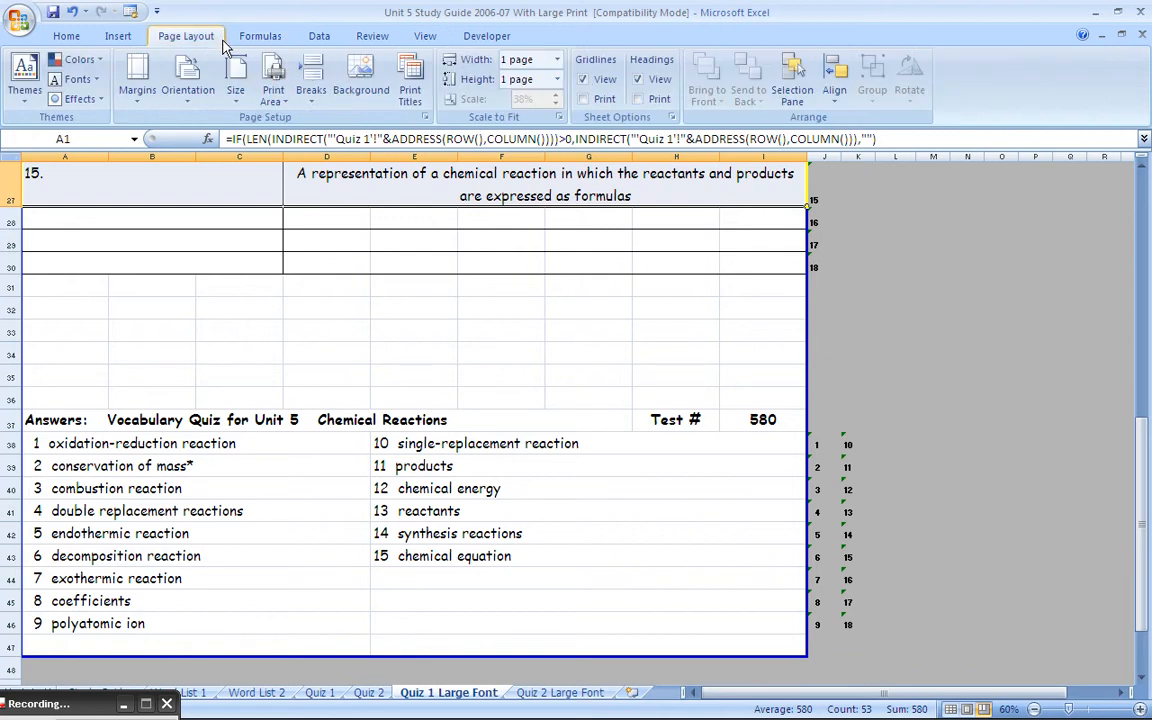
left_click(285, 103)
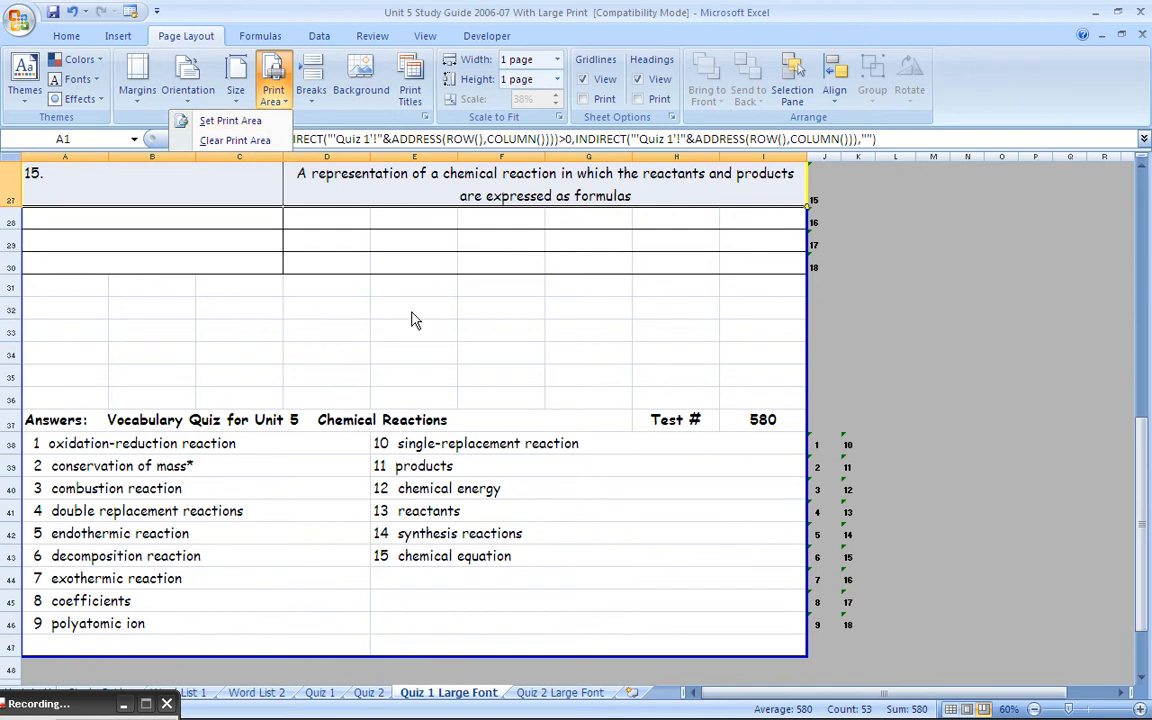
left_click(531, 310)
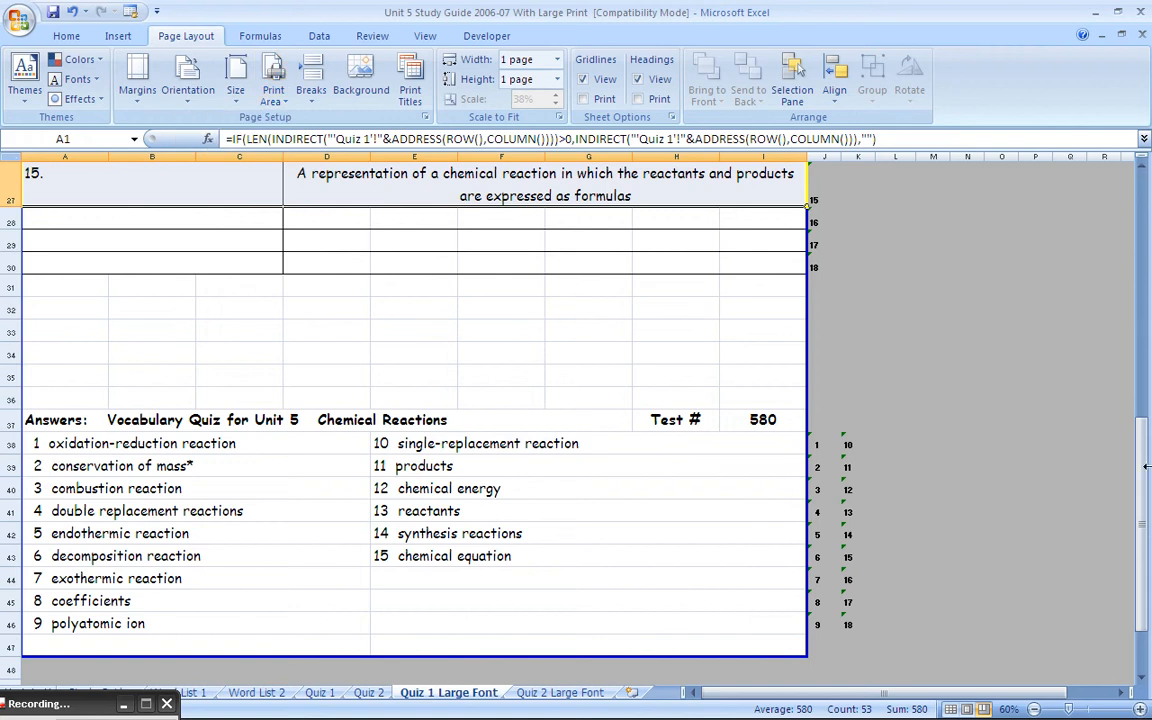
left_click_drag(1144, 470, 1147, 107)
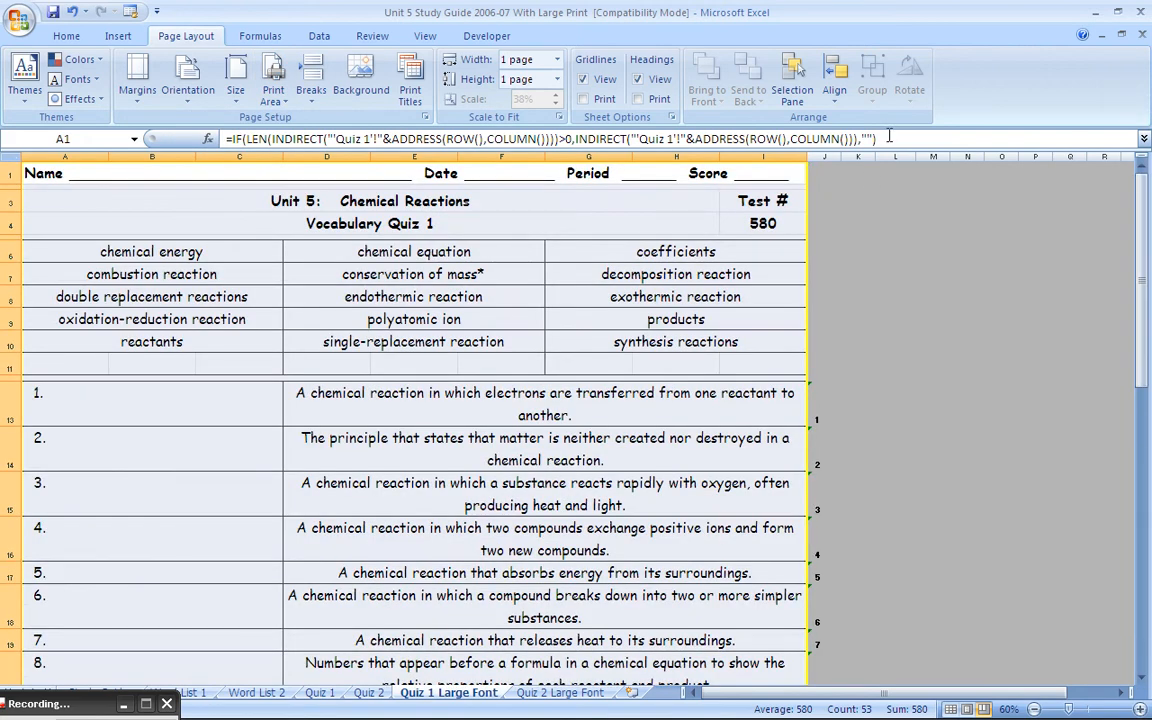
Step: Close the workbook without saving its changes and reopen the large-print Unit 5 Study Guide from the desktop
left_click(1139, 13)
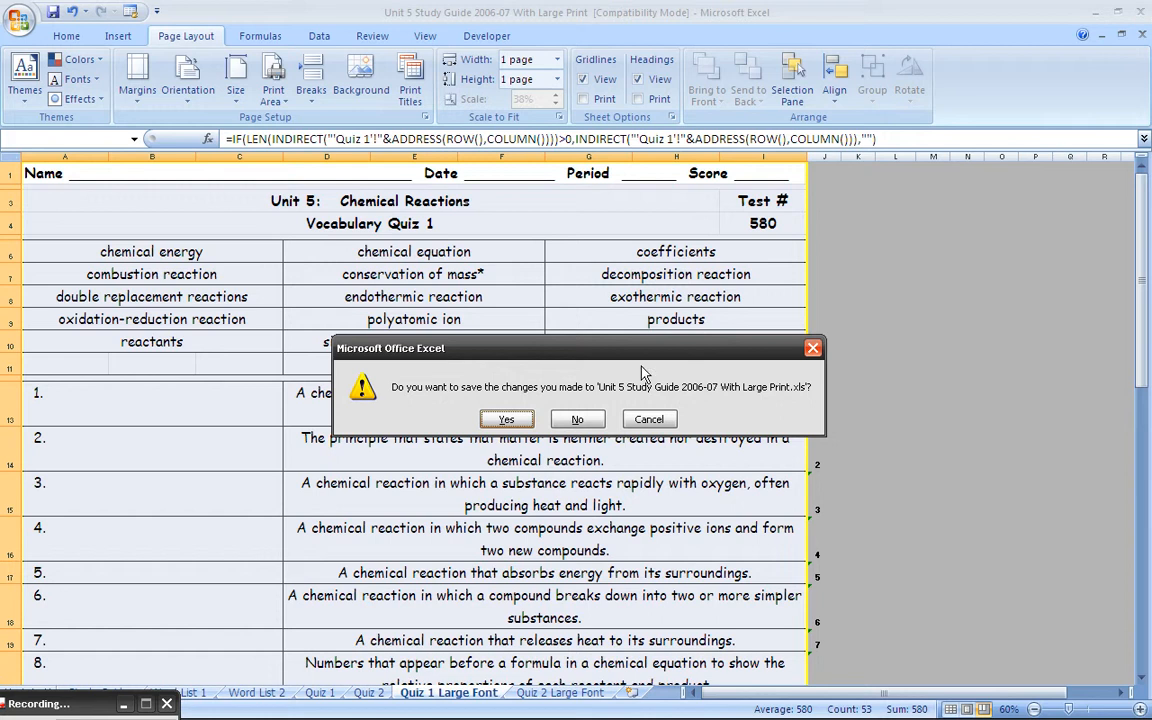
left_click(582, 416)
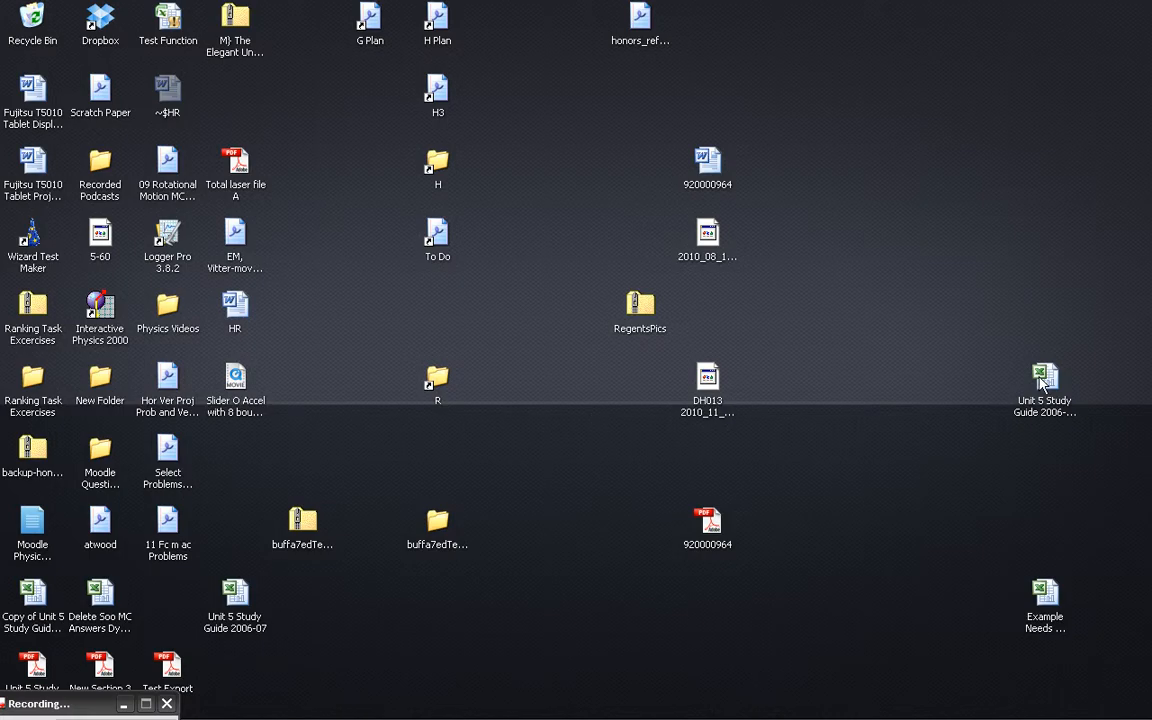
left_click(1042, 380)
double_click(1045, 380)
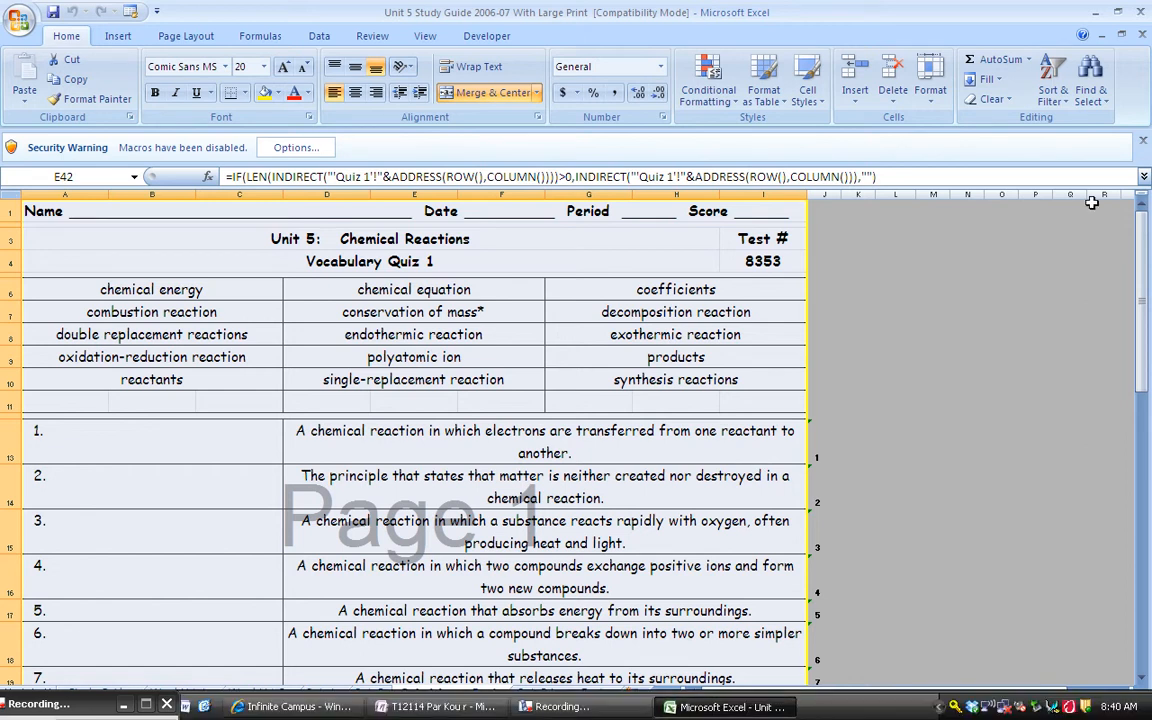
Step: Minimize the reopened workbook and open the Example Needs Big Font workbook from the desktop
left_click(1099, 16)
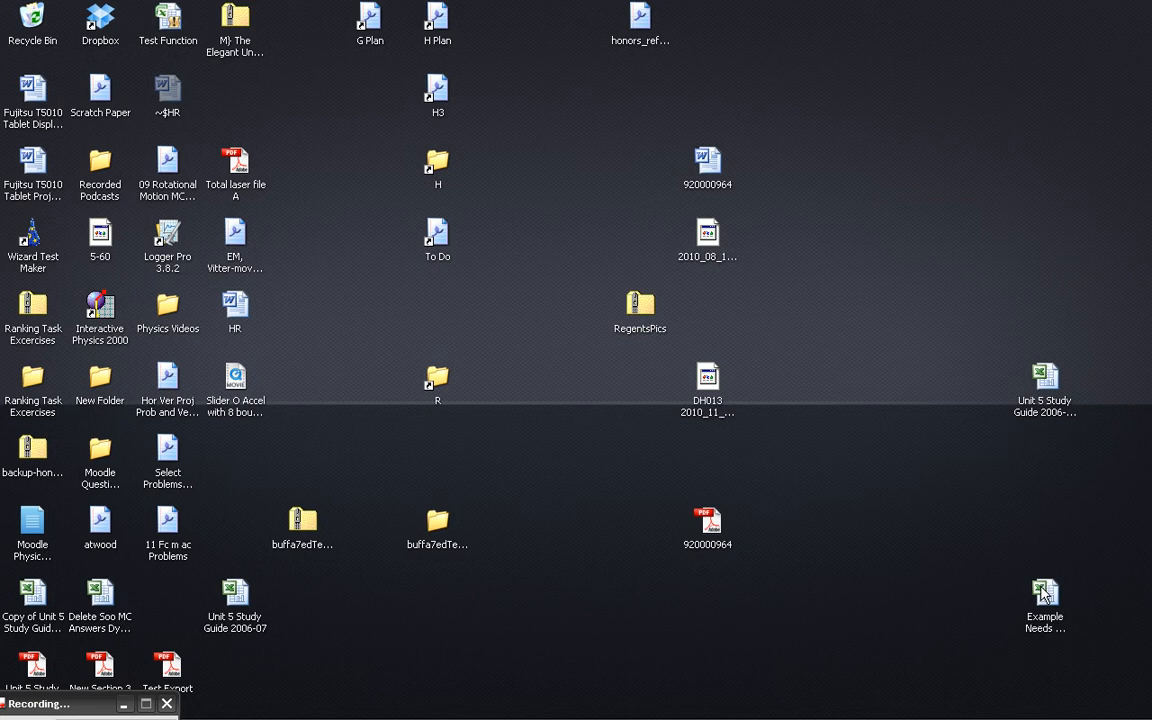
left_click_drag(1045, 596, 978, 524)
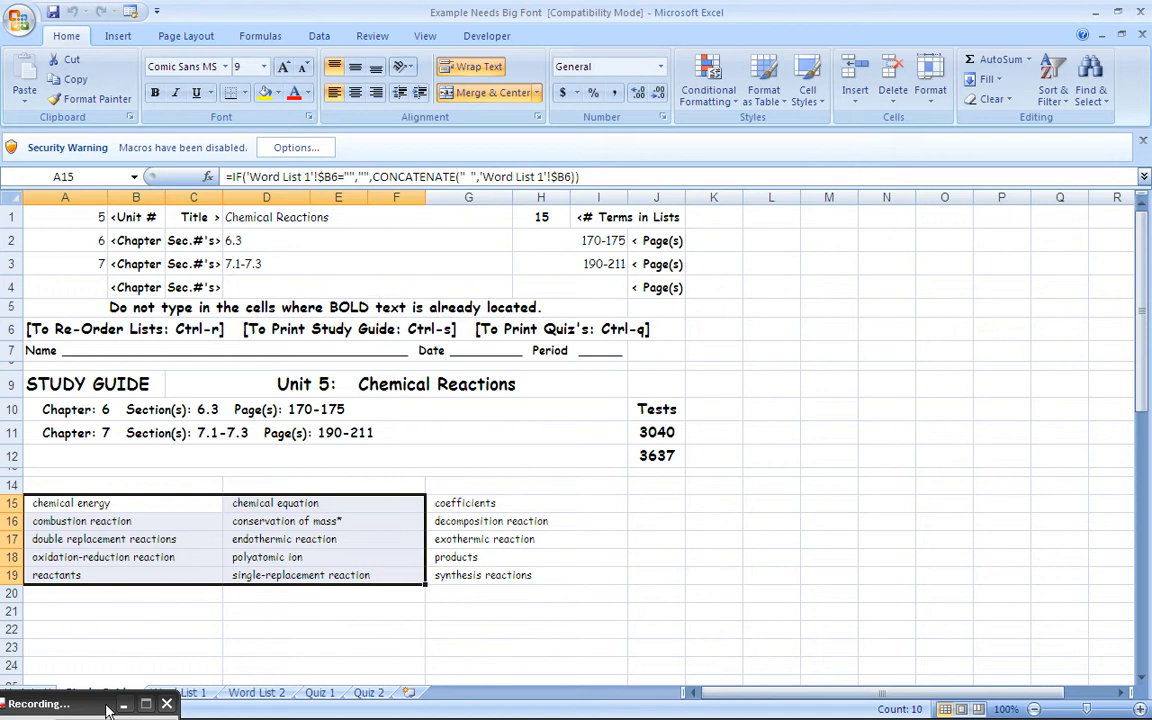
left_click_drag(108, 708, 1035, 712)
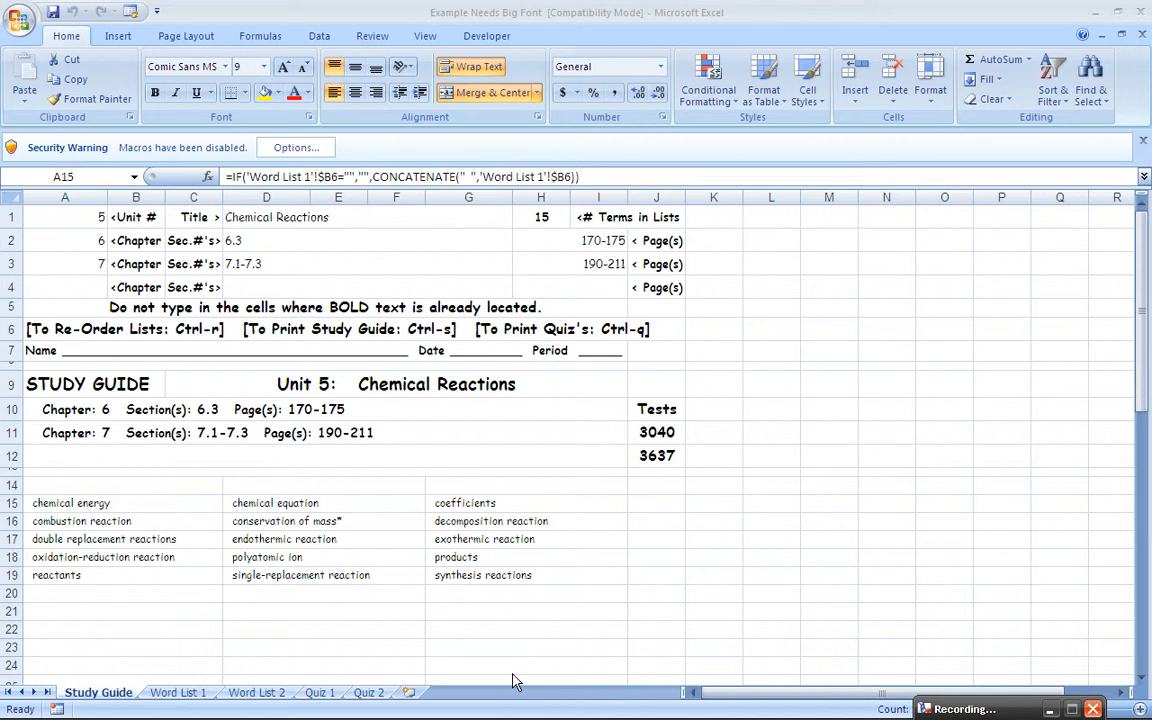
key("alt+Tab")
key("alt+Tab")
key("alt+Tab")
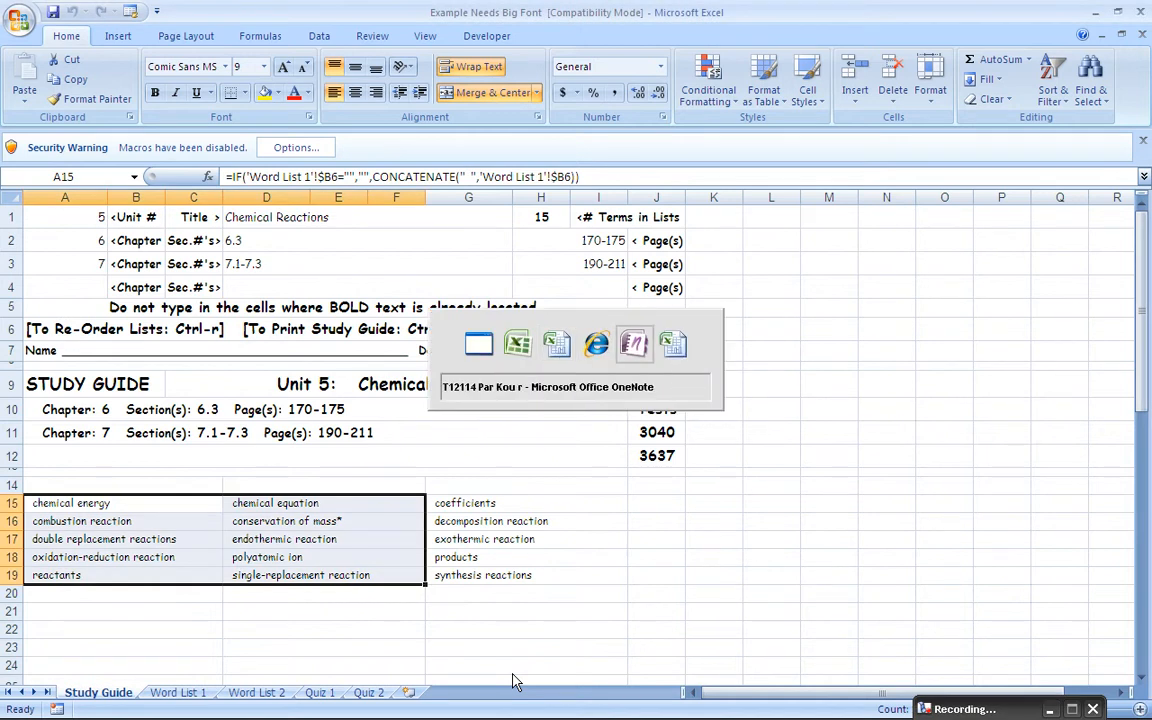
key("alt+Tab")
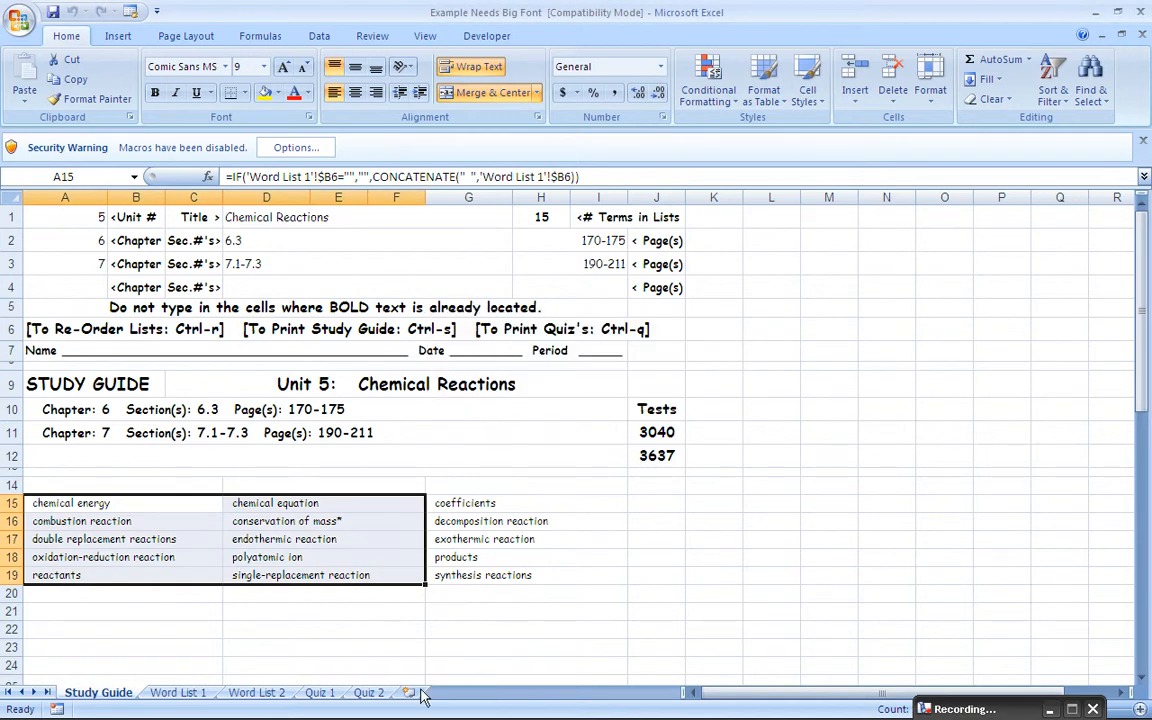
Step: Switch back to the Unit 5 Study Guide 2006-07 With Large Print workbook and its Quiz 1 Large Font sheet
key("alt+Tab")
key("alt+Tab")
key("alt+Tab")
key("alt+Tab")
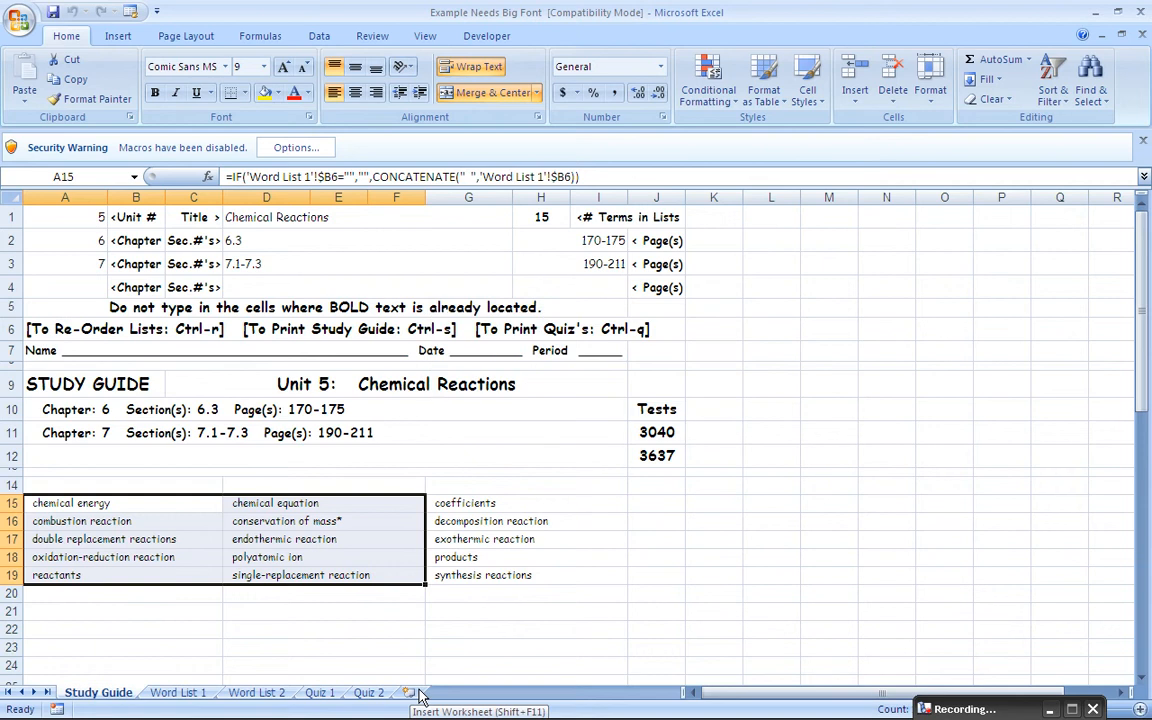
mouse_move(556, 718)
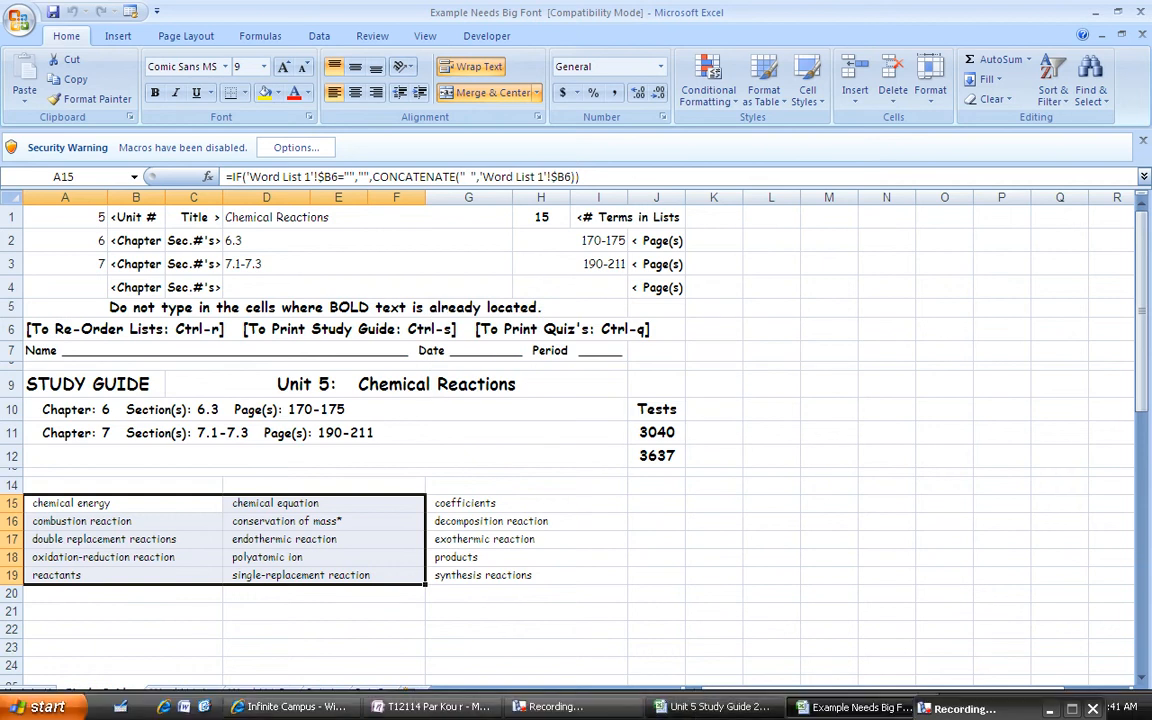
left_click(713, 706)
scroll(1025, 400, "down", 10)
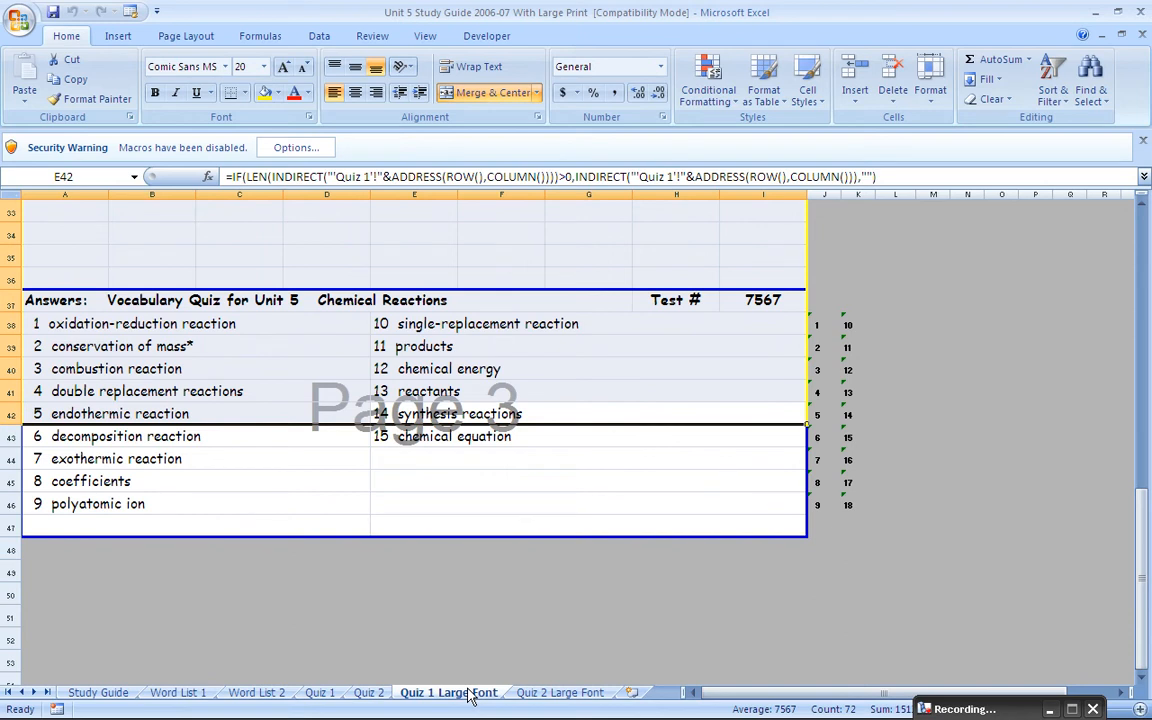
Step: Copy the Quiz 1 Large Font sheet to the end of the Example Needs Big Font workbook, keeping the original
right_click(468, 695)
left_click(452, 555)
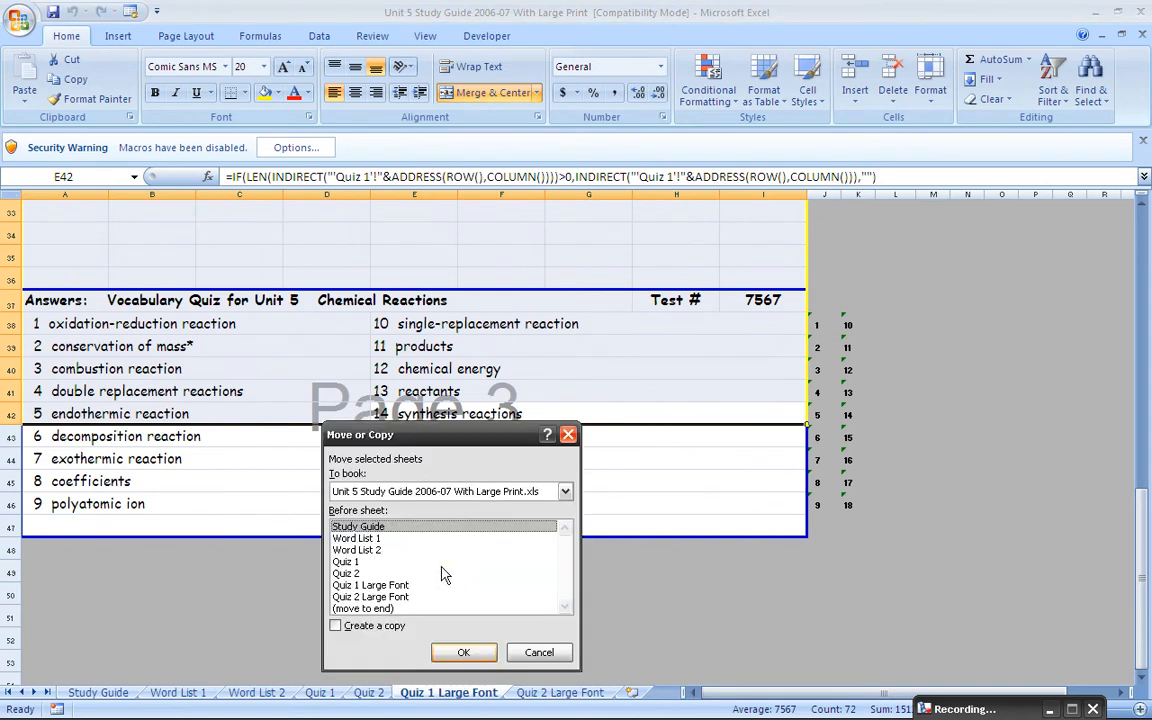
left_click(564, 491)
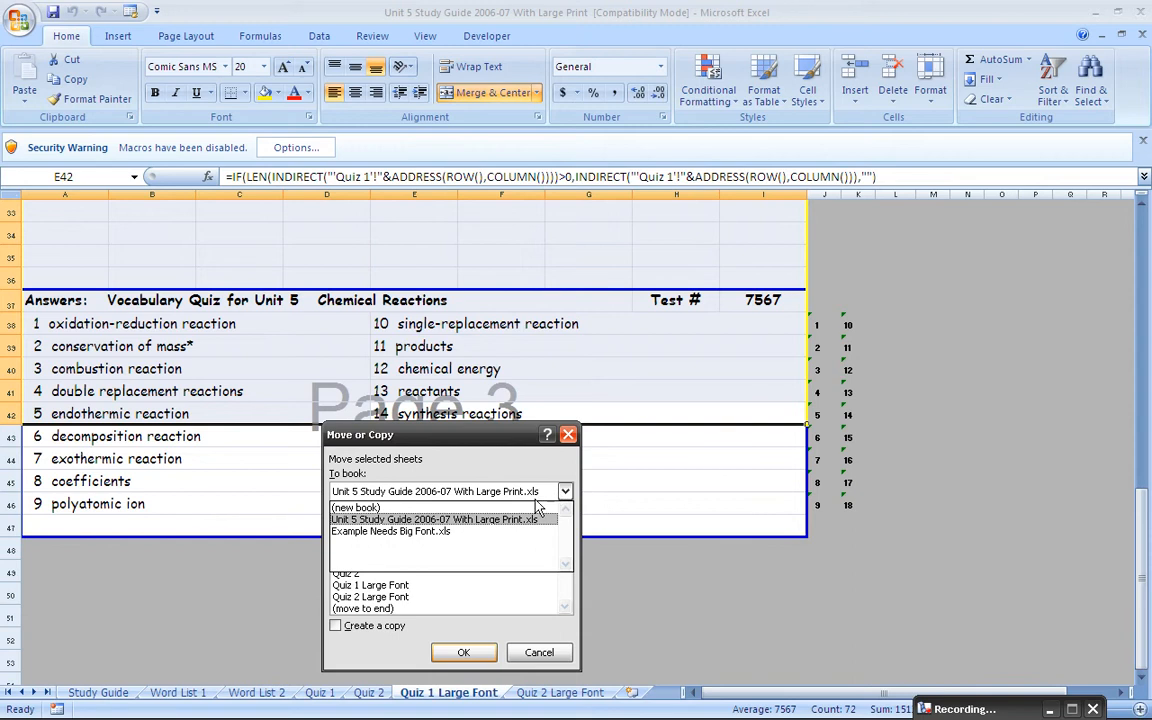
left_click(480, 519)
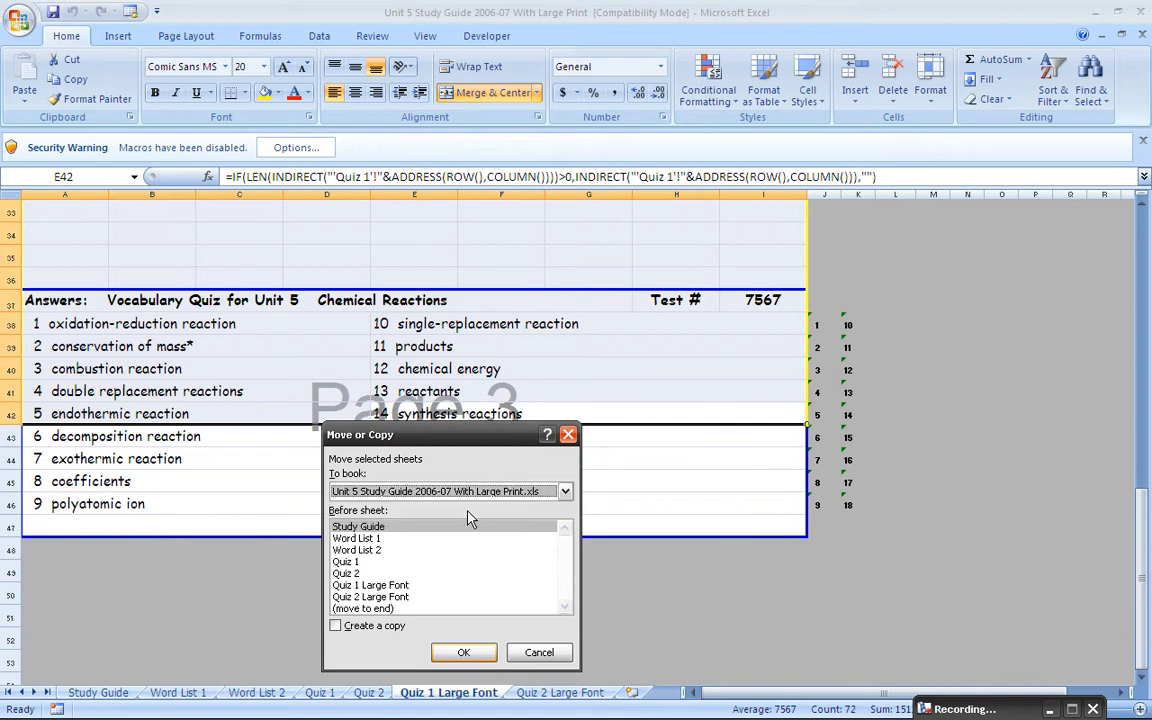
left_click(565, 491)
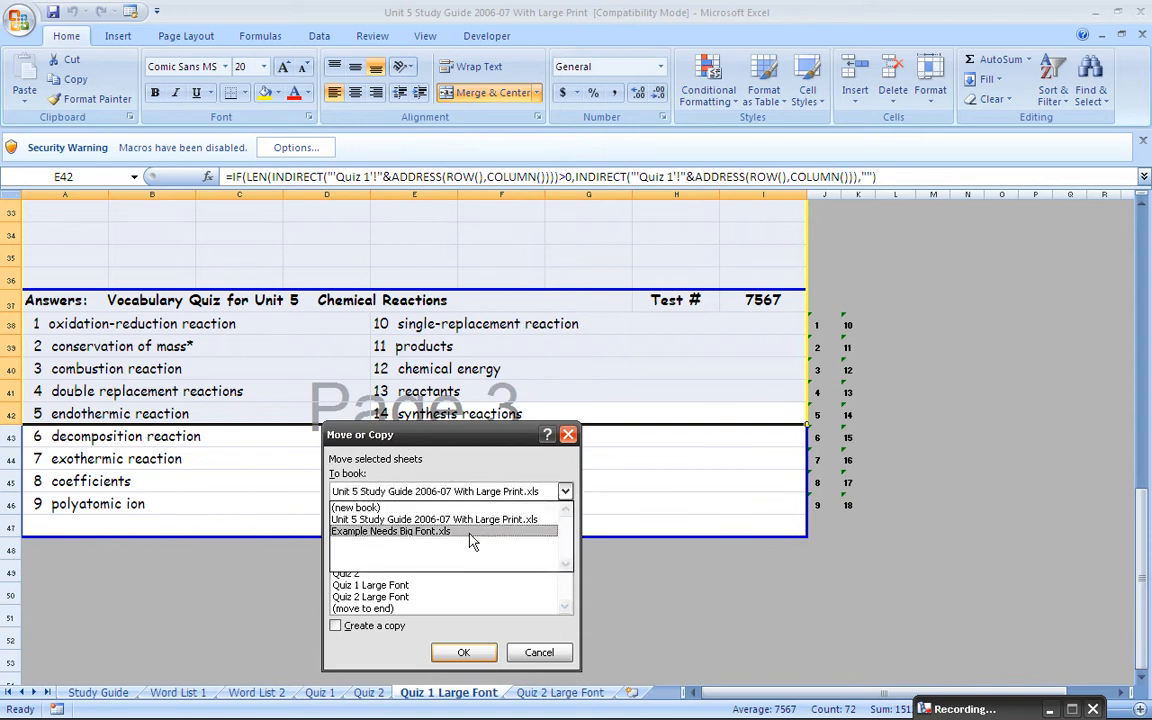
left_click(472, 532)
left_click(349, 625)
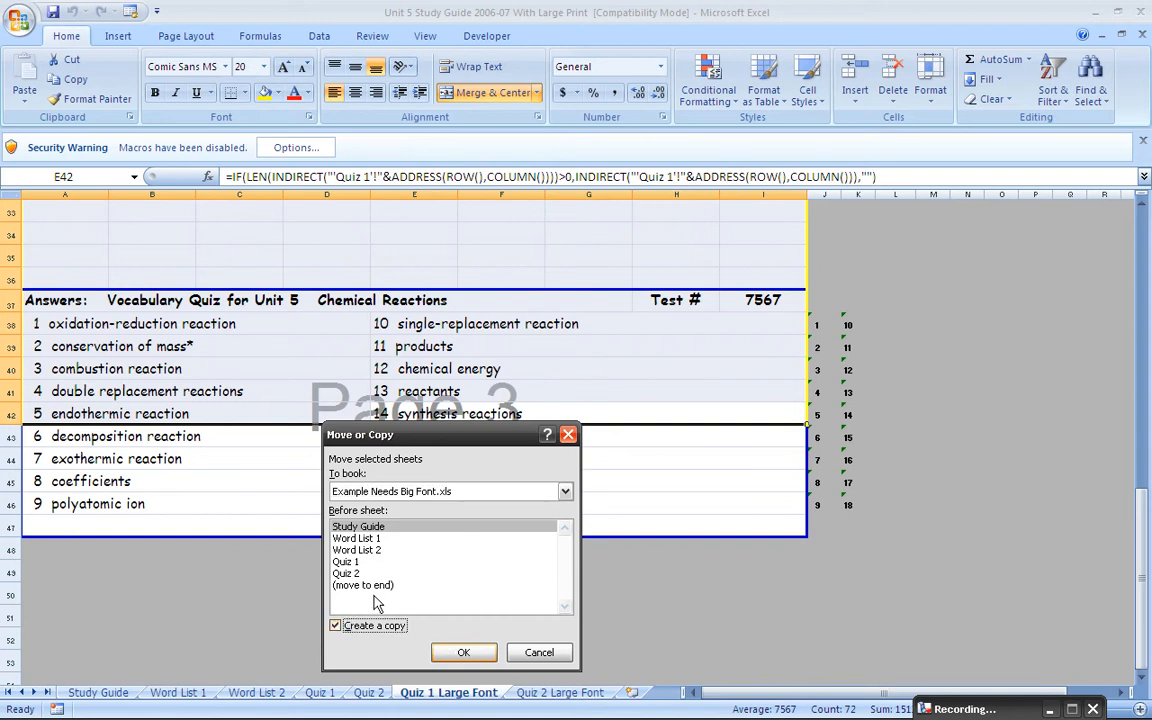
left_click(370, 586)
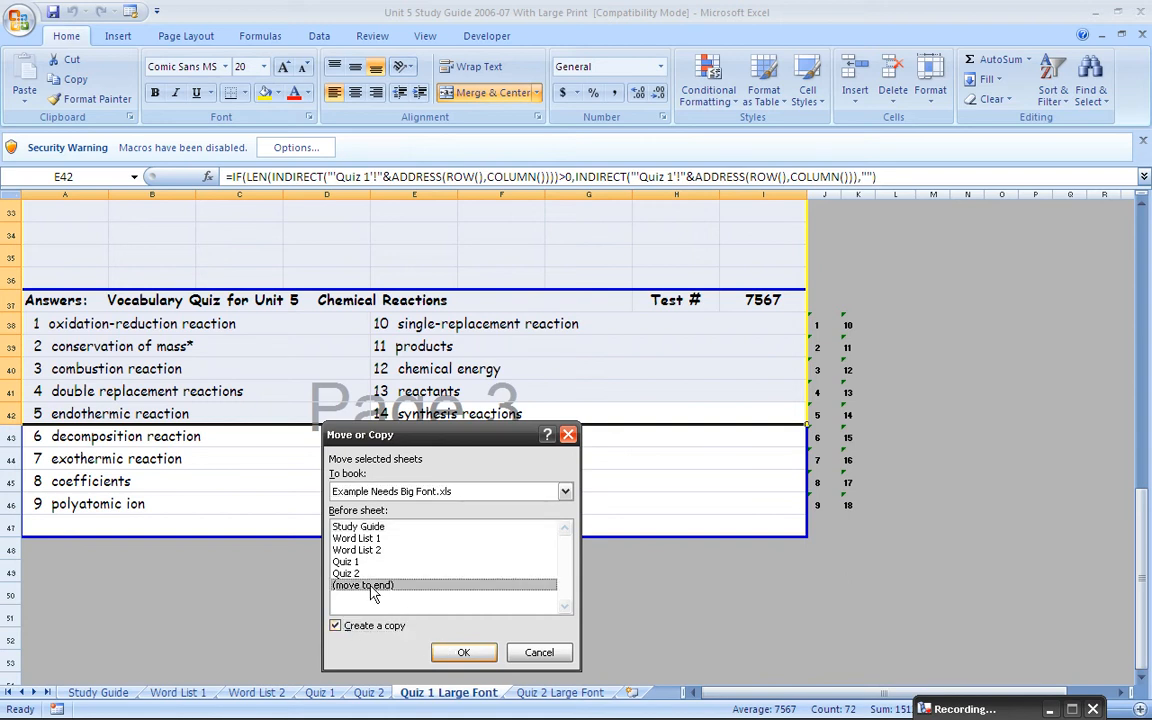
left_click(462, 652)
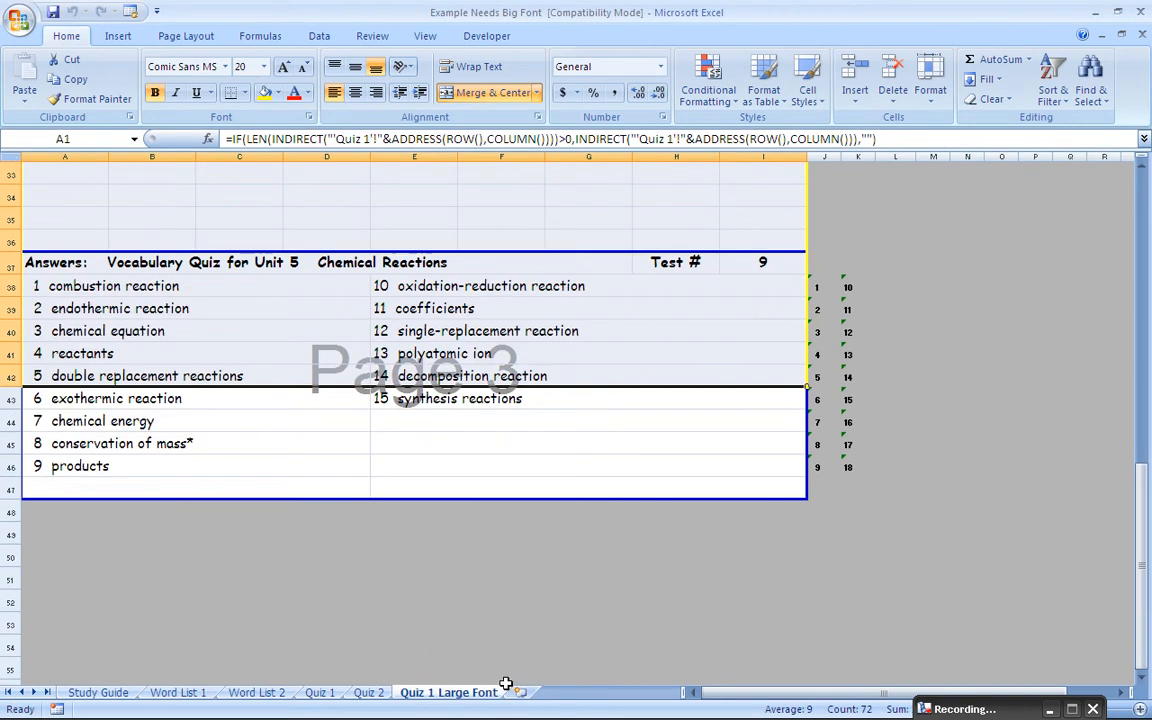
Step: Return to the Unit 5 Study Guide workbook and copy its Quiz 2 Large Font sheet into Example Needs Big Font, before Study Guide
left_click(786, 709)
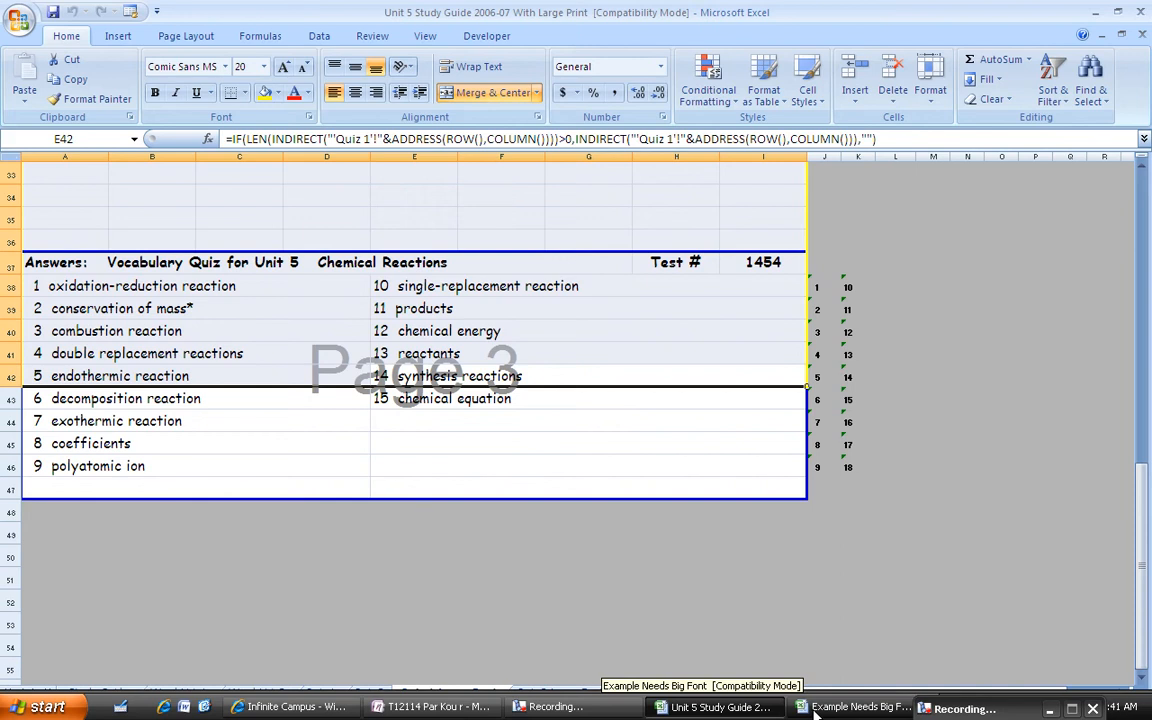
left_click(521, 693)
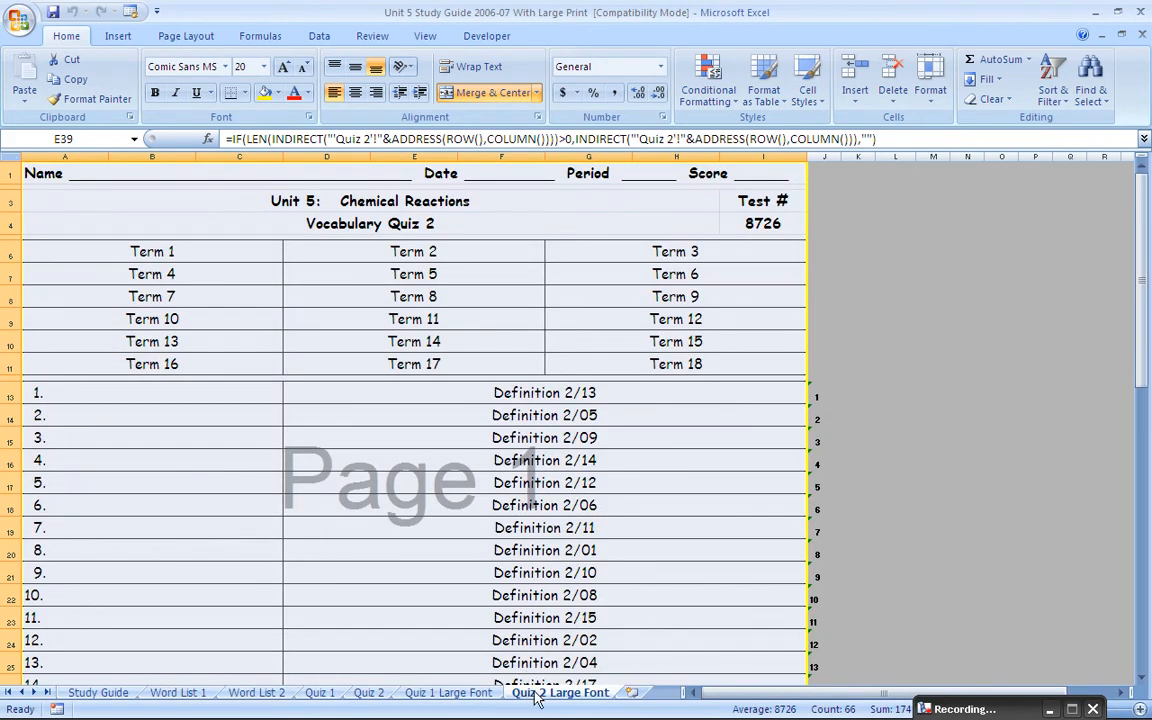
right_click(535, 698)
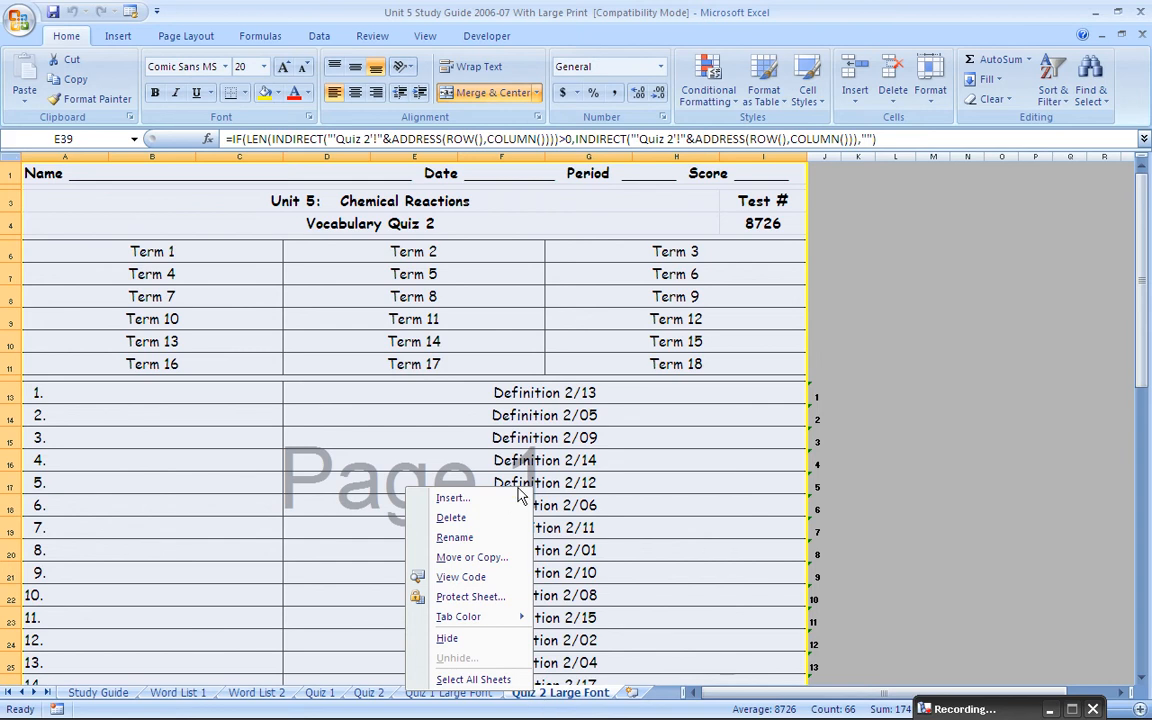
left_click(510, 558)
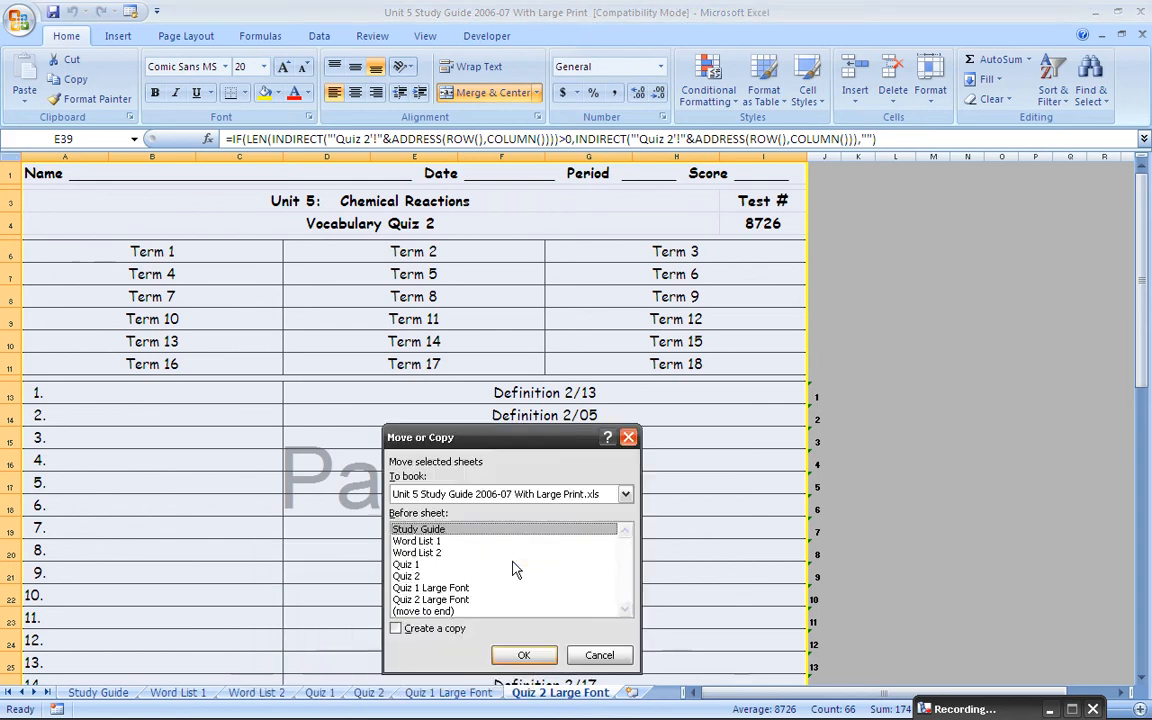
left_click(440, 628)
left_click(620, 495)
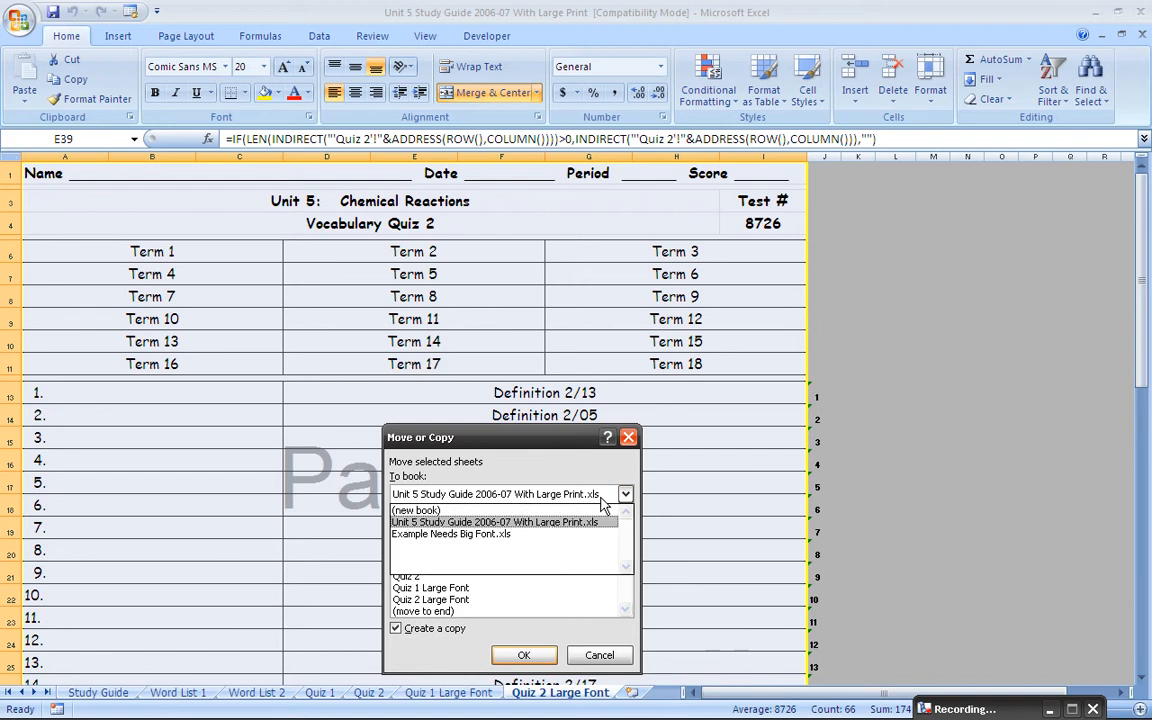
left_click(560, 538)
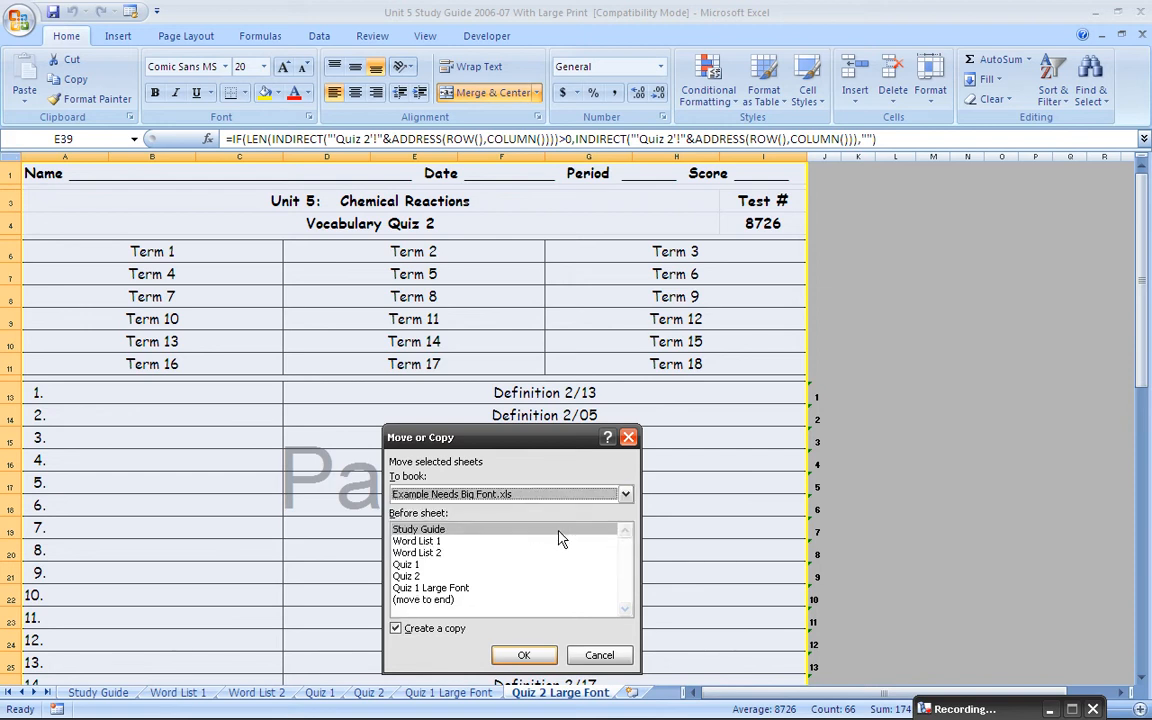
left_click(524, 654)
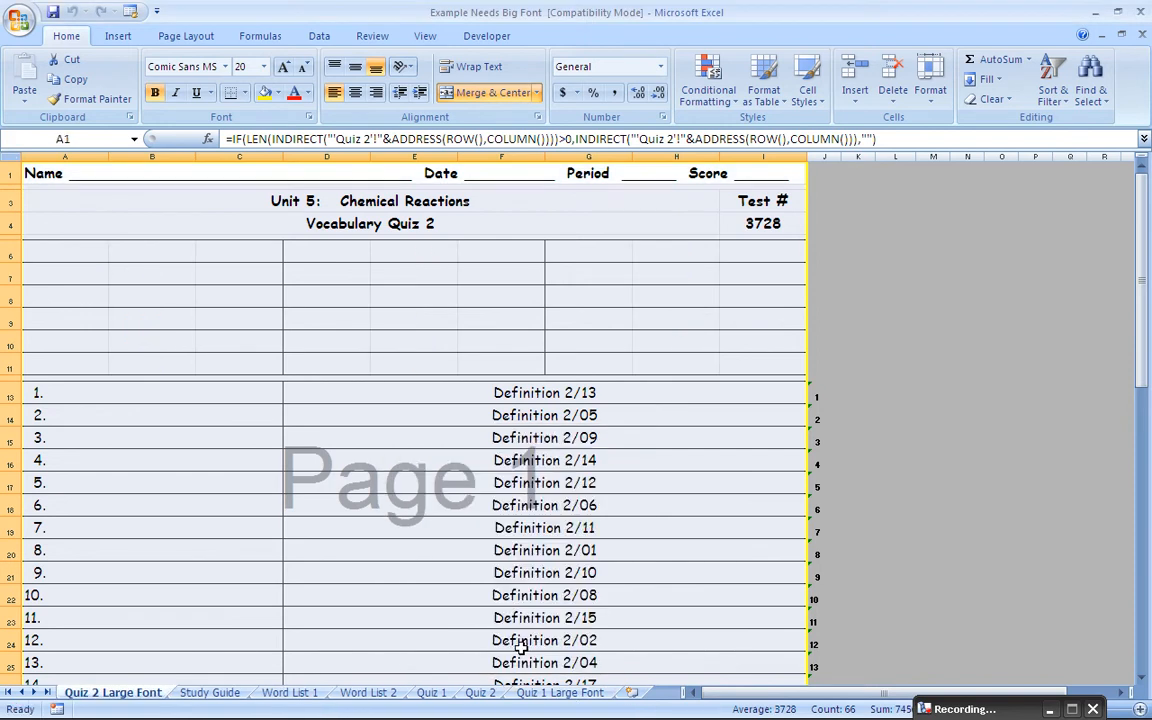
Step: Move the Quiz 2 Large Font sheet to the end of the workbook, after Quiz 1 Large Font
left_click(563, 693)
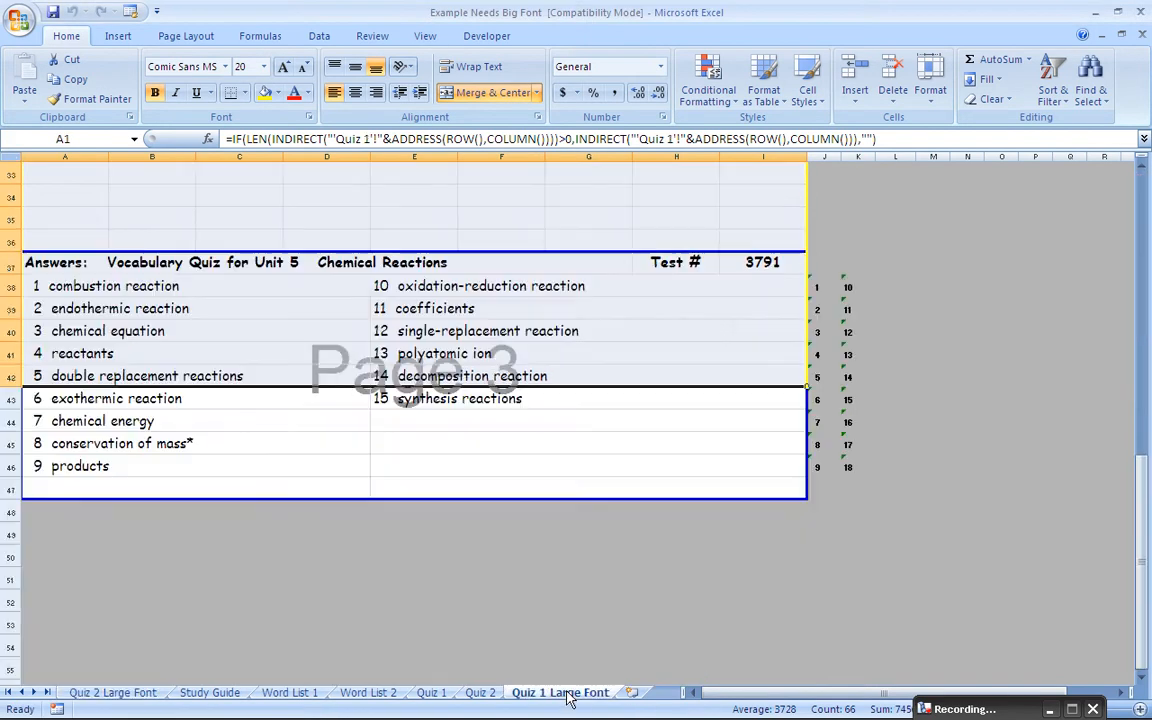
left_click(479, 693)
left_click(112, 693)
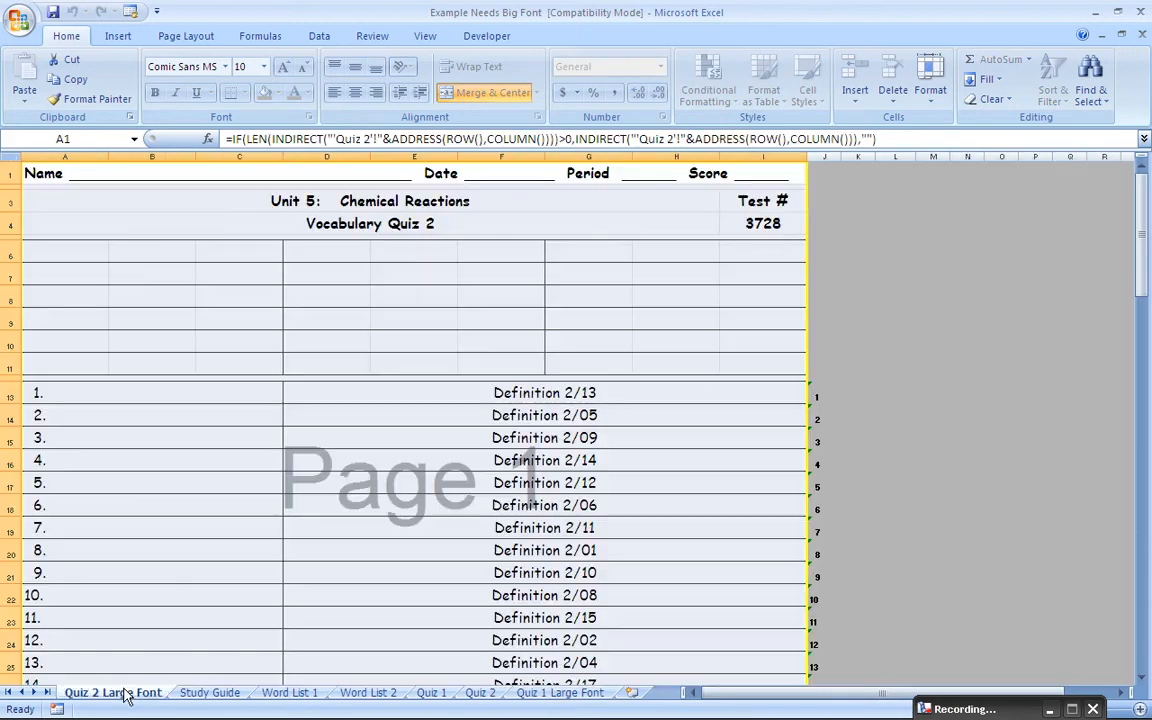
left_click_drag(270, 688, 594, 689)
Step: Compare the Quiz 1 Large Font sheet with Quiz 1 and select the large-font quiz from row 44 up to the Name line
left_click(489, 693)
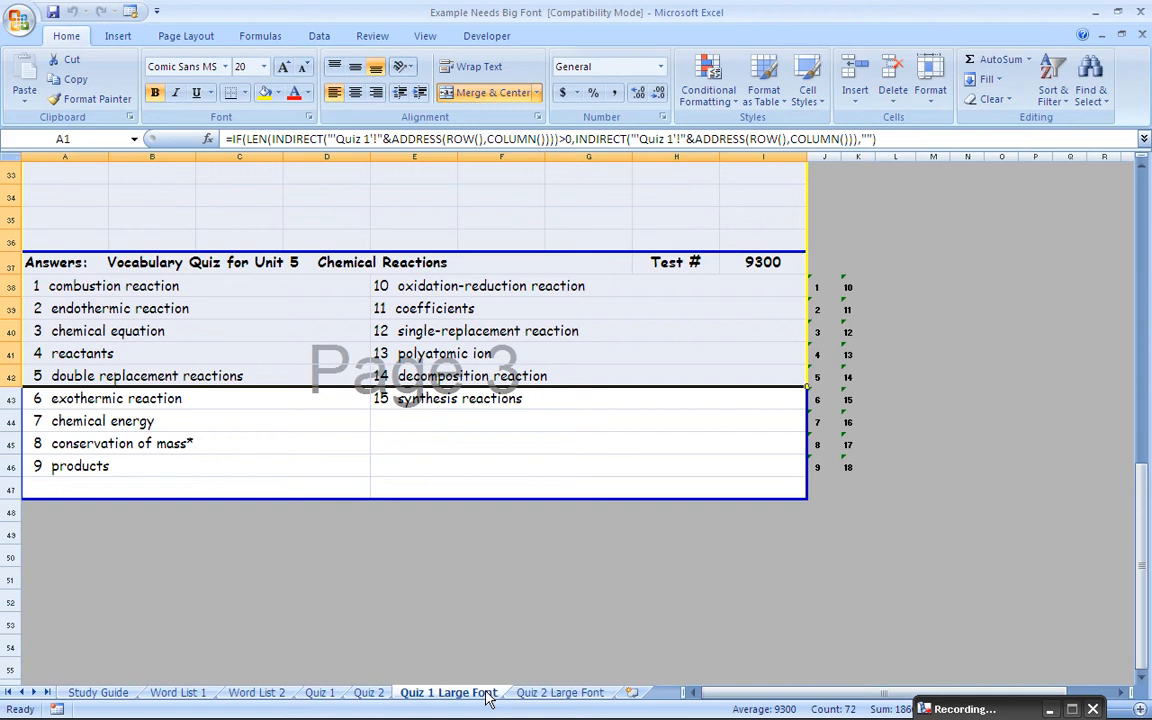
left_click(318, 693)
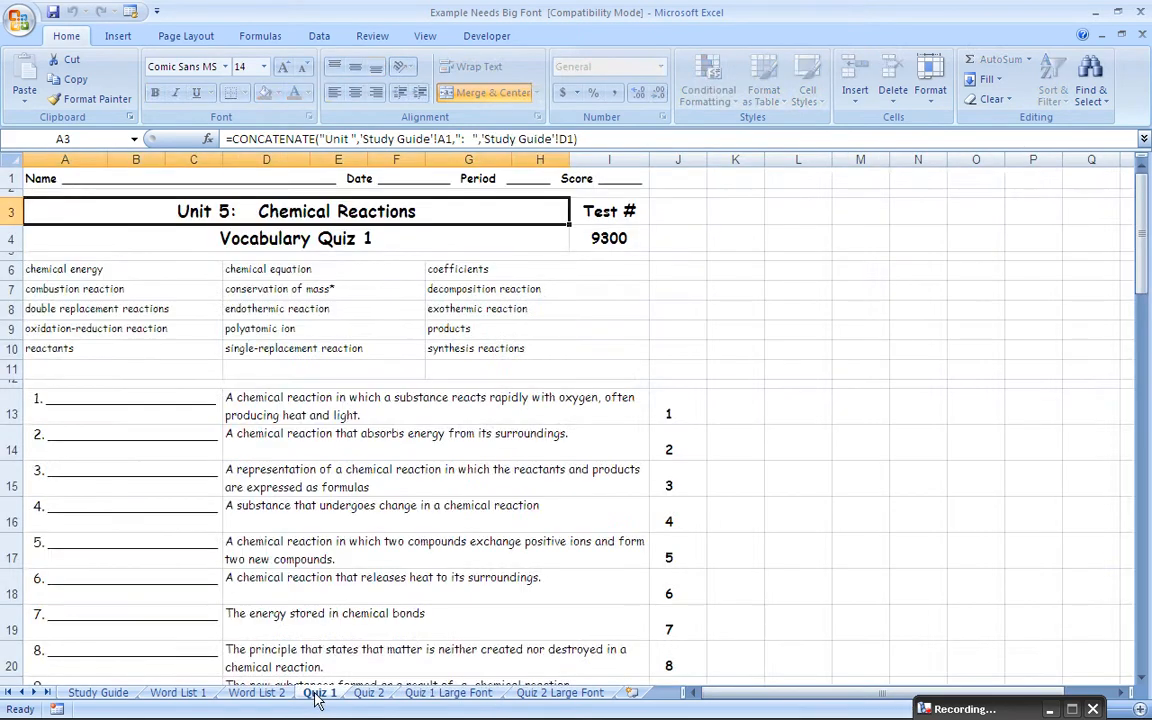
left_click(441, 693)
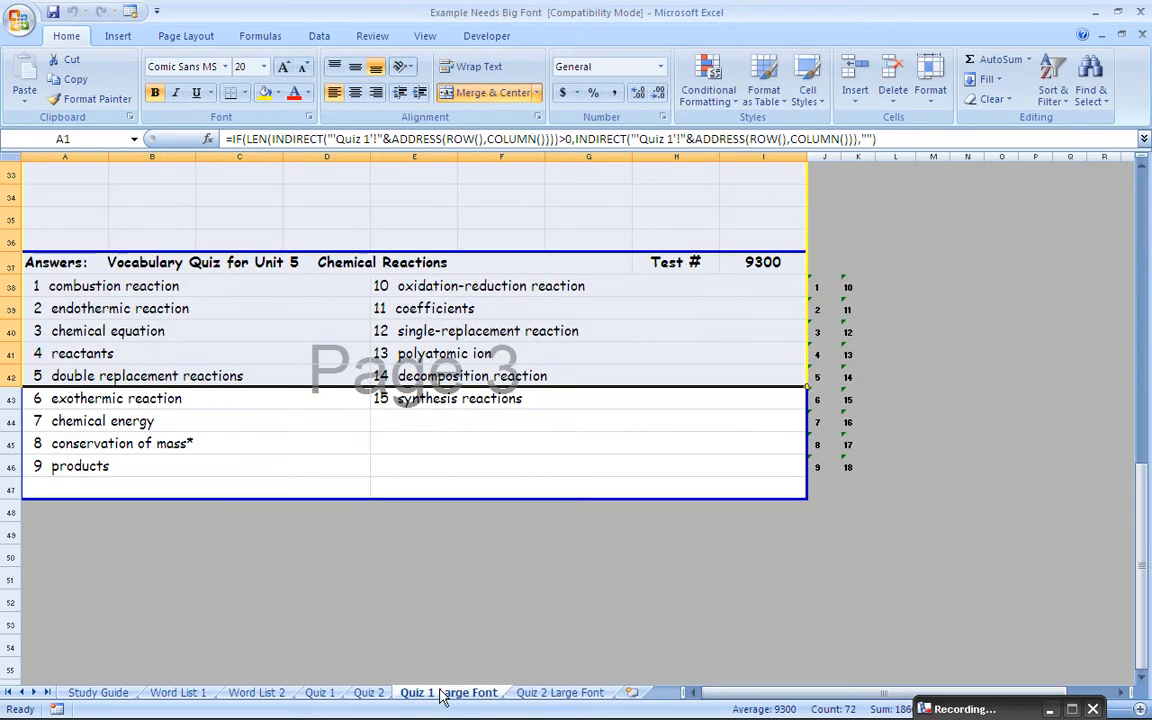
left_click_drag(604, 427, 585, 70)
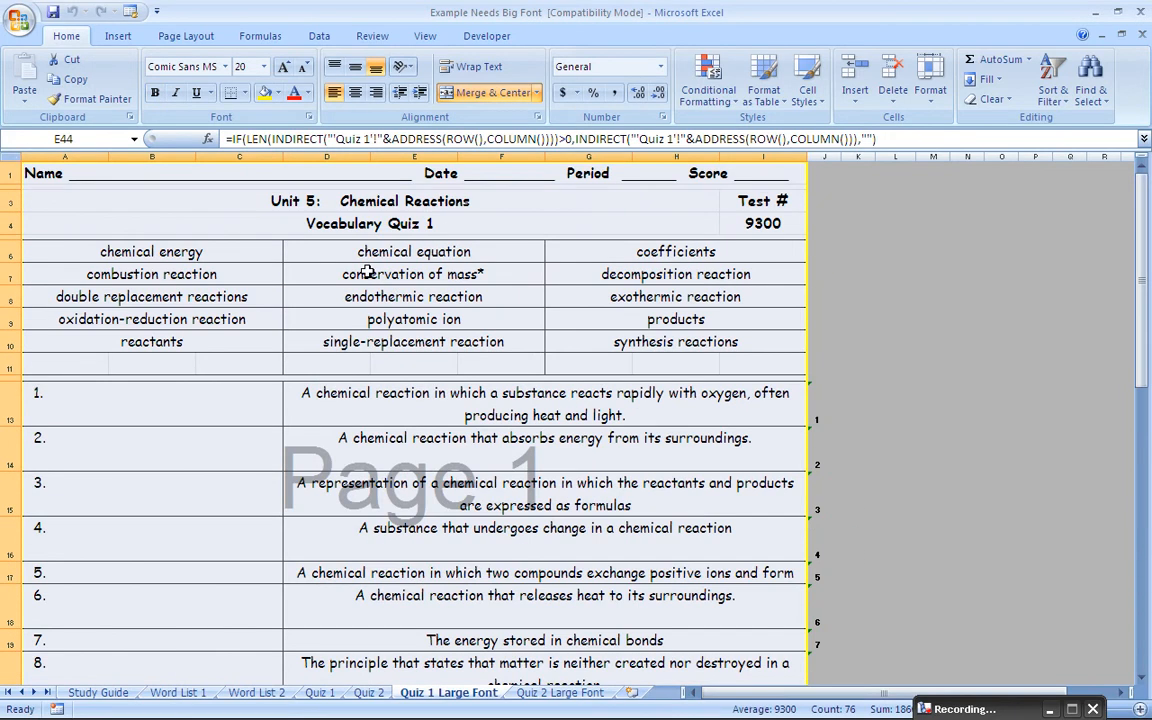
Step: Examine the print preview of the Quiz 1 Large Font sheet zoomed in, and compare the sheet with Quiz 1 again
left_click(19, 20)
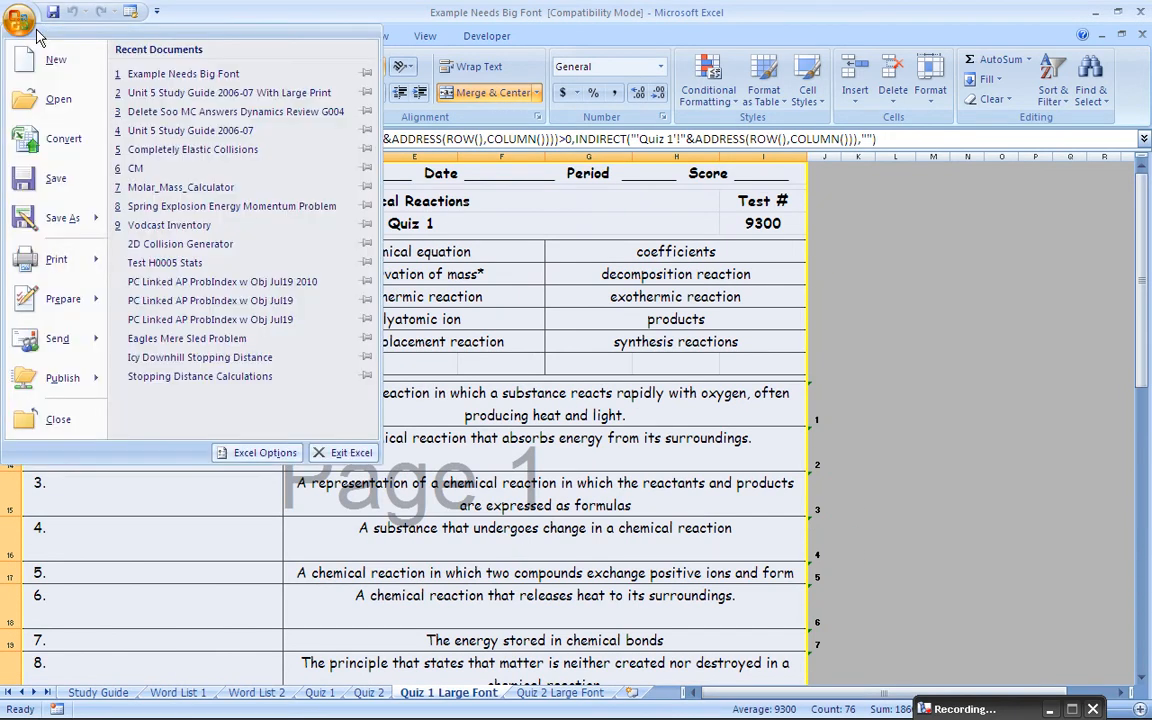
mouse_move(60, 259)
left_click(190, 168)
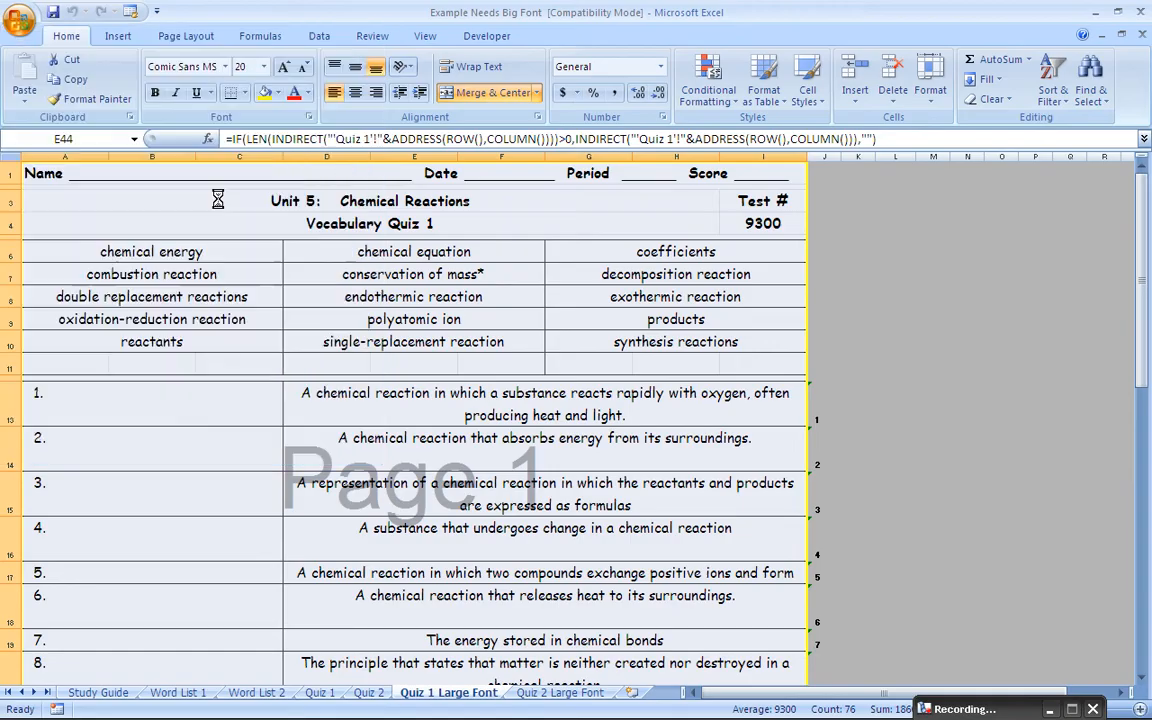
left_click(607, 401)
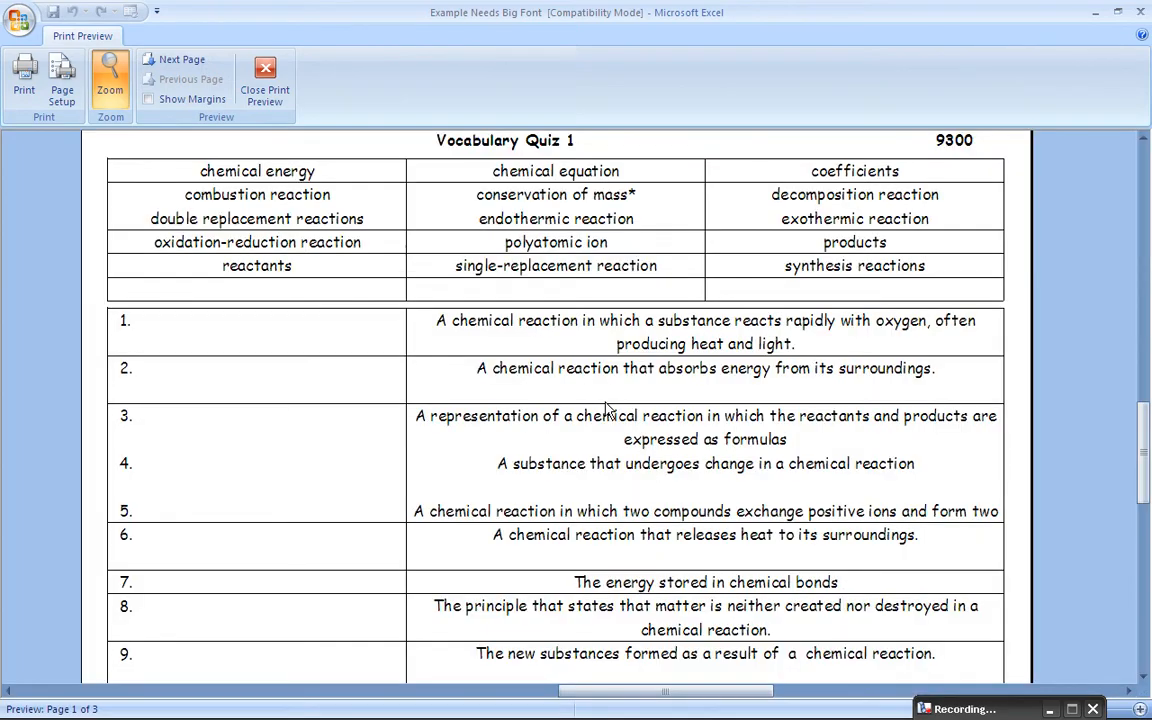
left_click(265, 78)
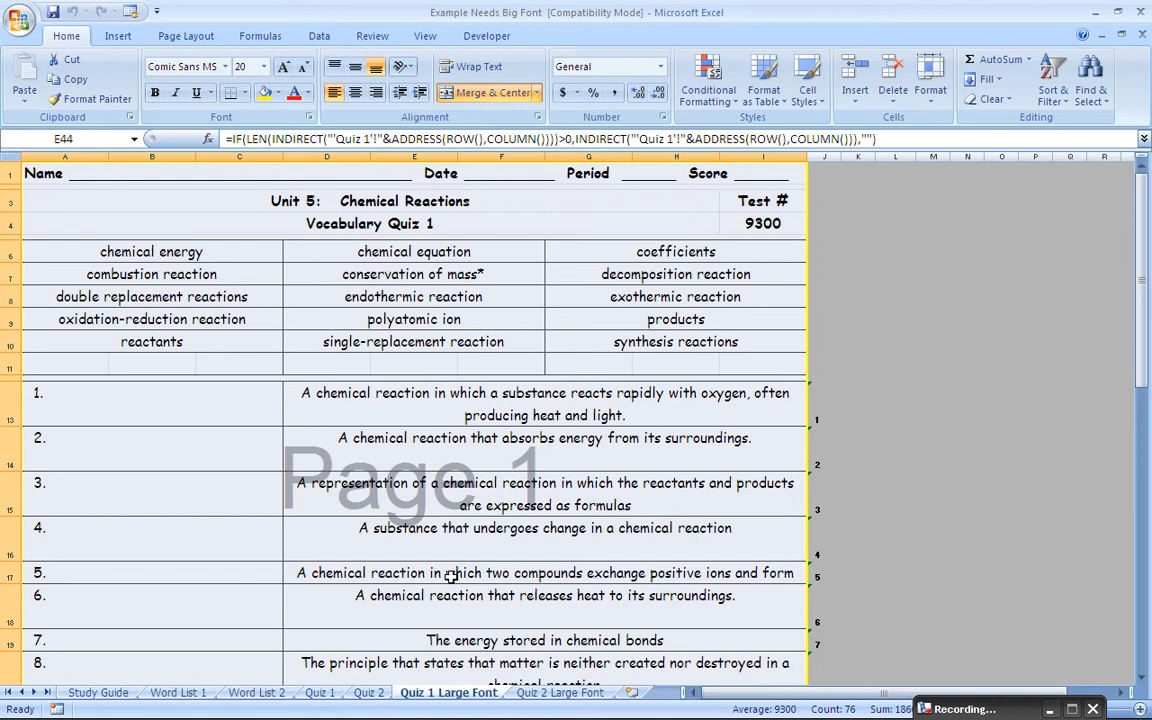
left_click(322, 692)
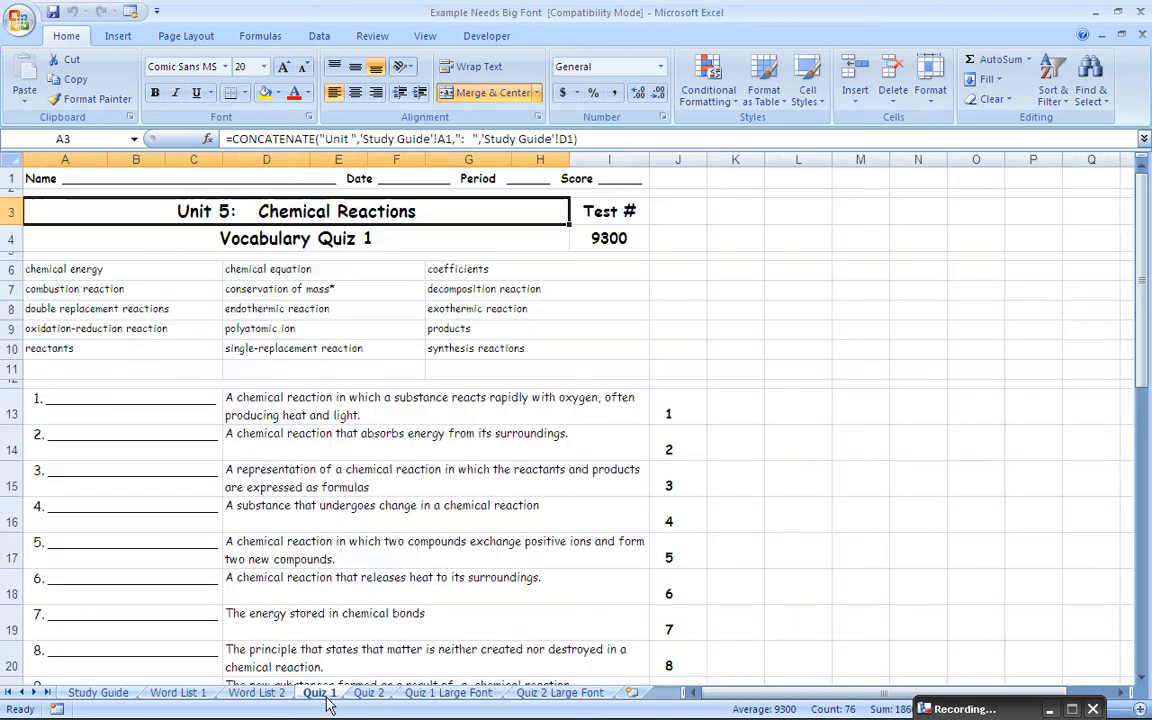
left_click(411, 694)
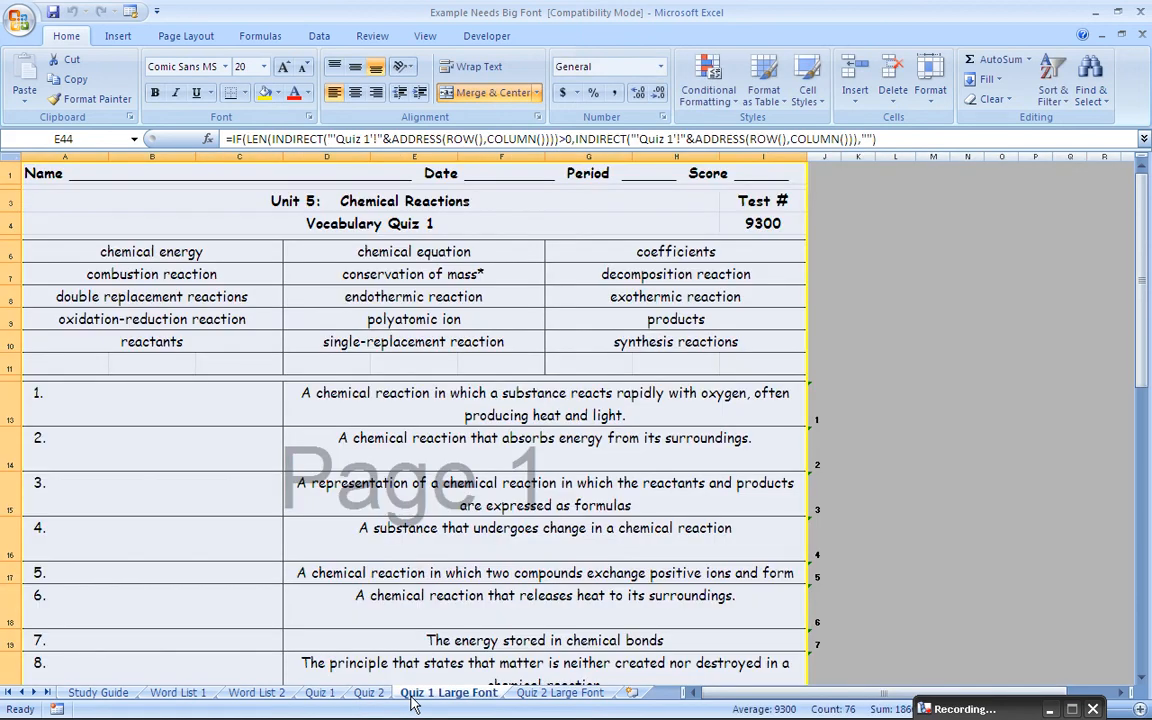
mouse_move(568, 718)
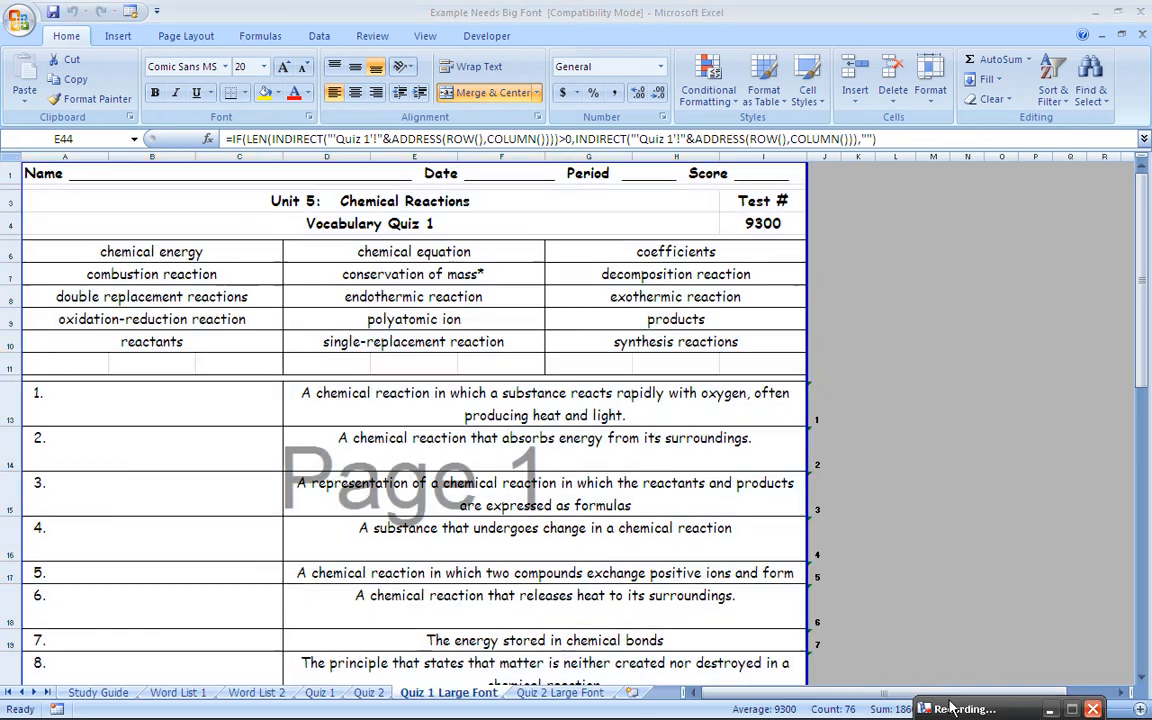
left_click(950, 707)
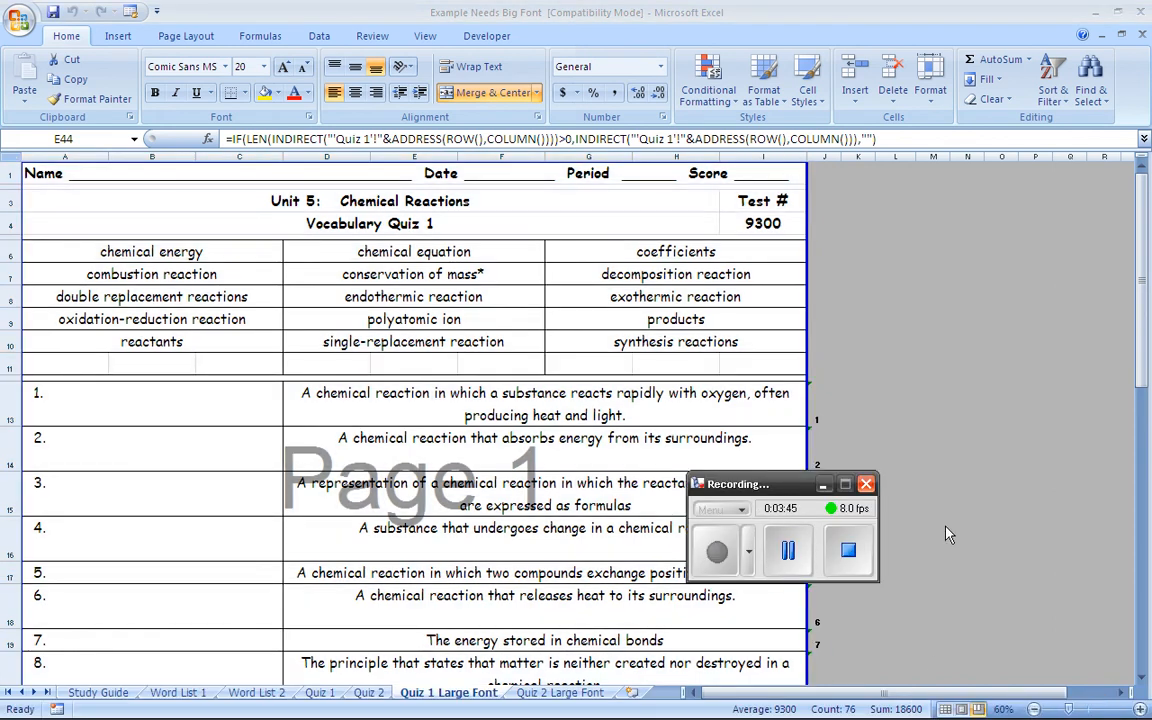